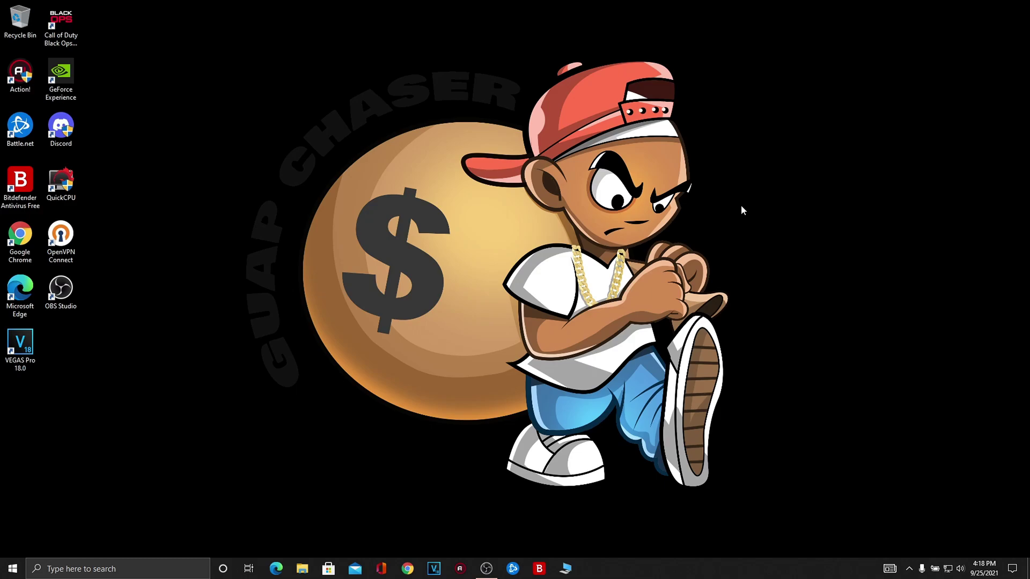
Open Computer Management for This PC and expand Display adapters in Device Manager.
{"action": "left_click", "coordinate": [75, 568]}
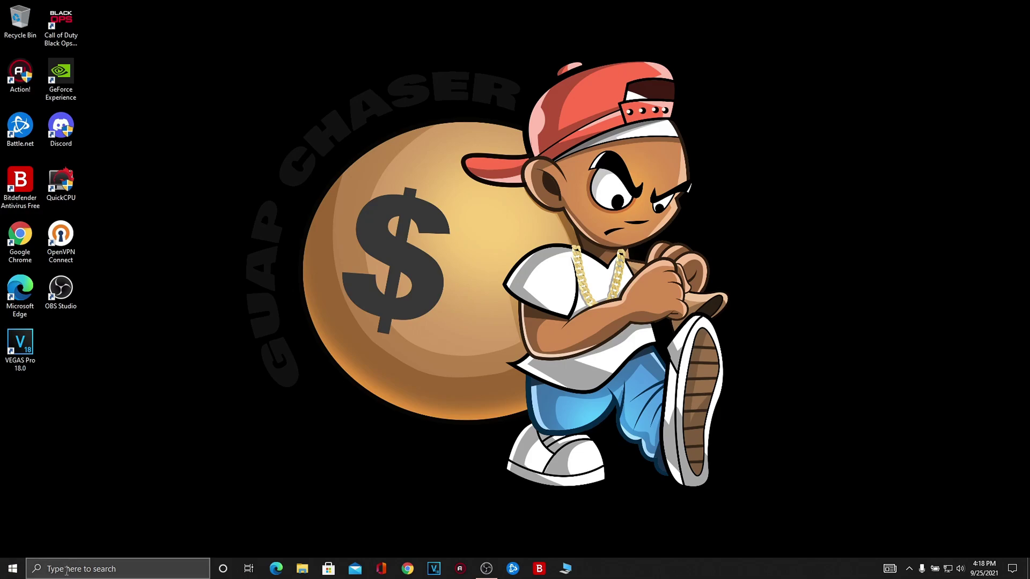
{"action": "right_click", "coordinate": [71, 409]}
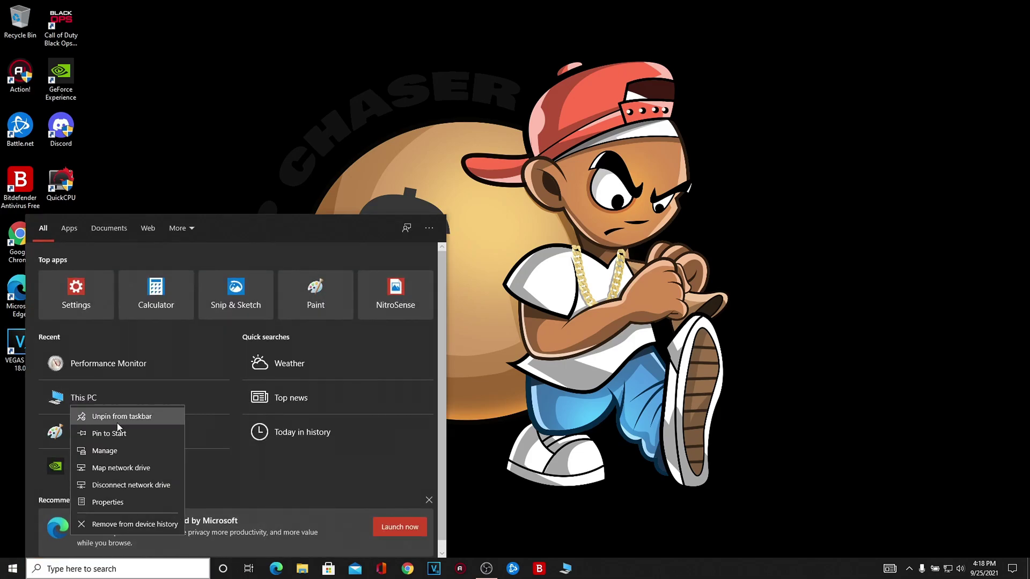
{"action": "left_click", "coordinate": [102, 452]}
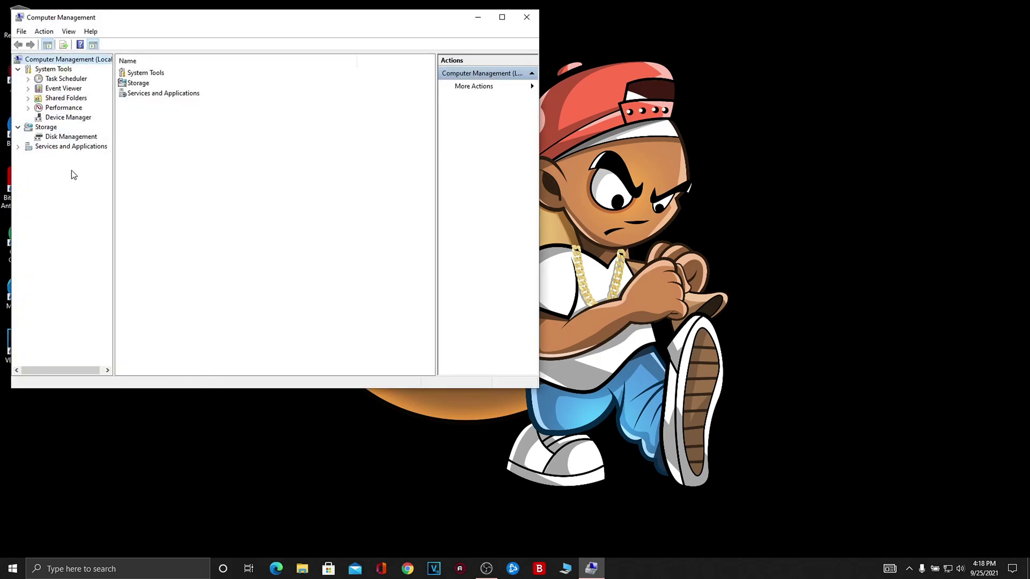
{"action": "left_click", "coordinate": [43, 117]}
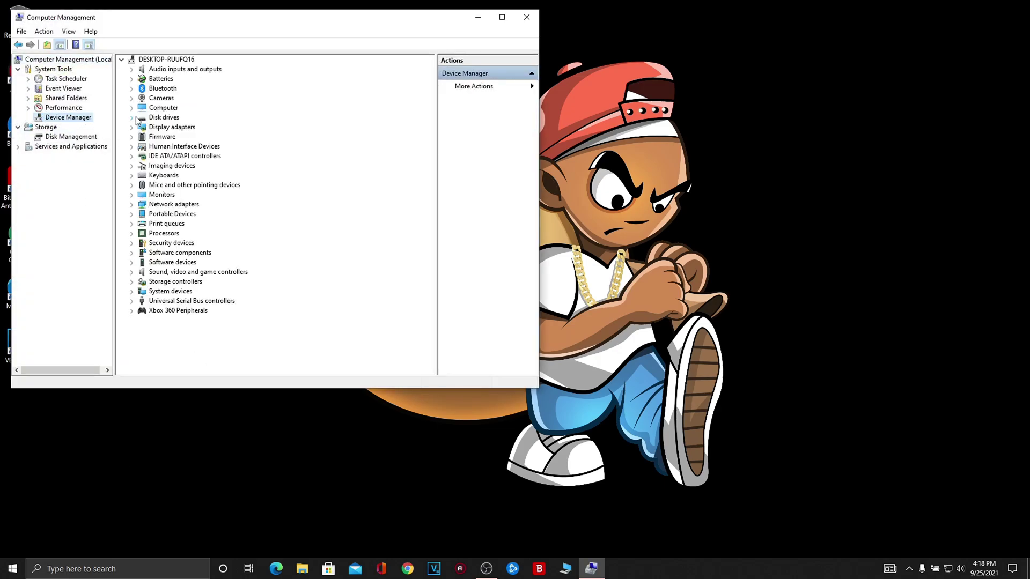
{"action": "left_click", "coordinate": [133, 117]}
{"action": "left_click", "coordinate": [133, 117]}
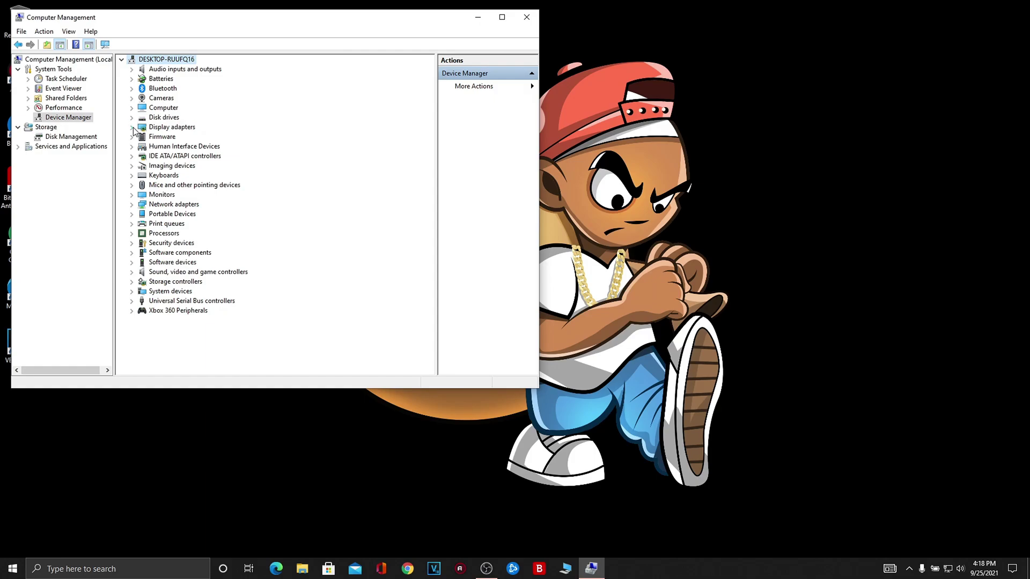
{"action": "left_click", "coordinate": [132, 127]}
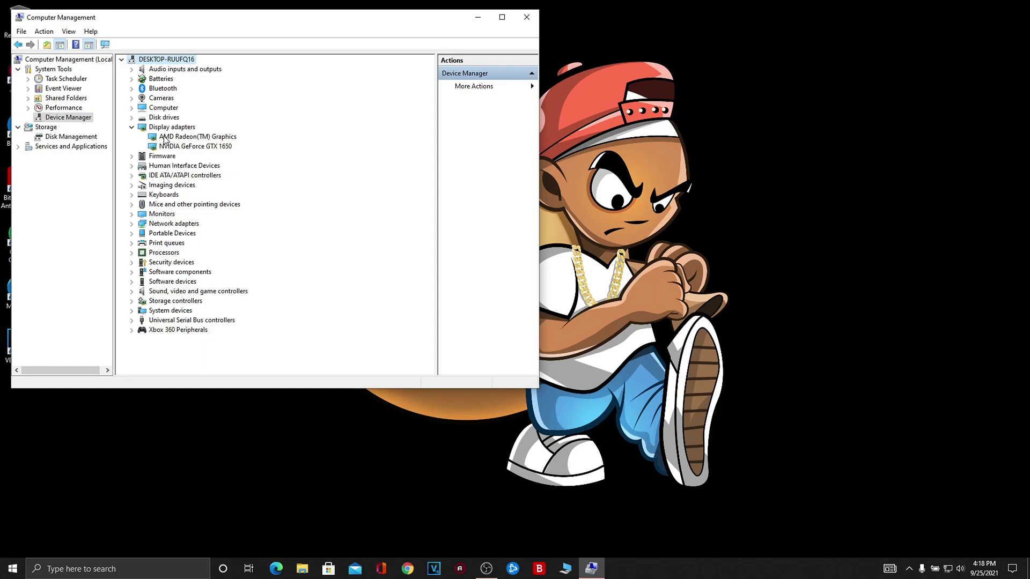
Search automatically for an AMD Radeon(TM) Graphics driver update, confirming the best driver is installed.
{"action": "left_click", "coordinate": [165, 137]}
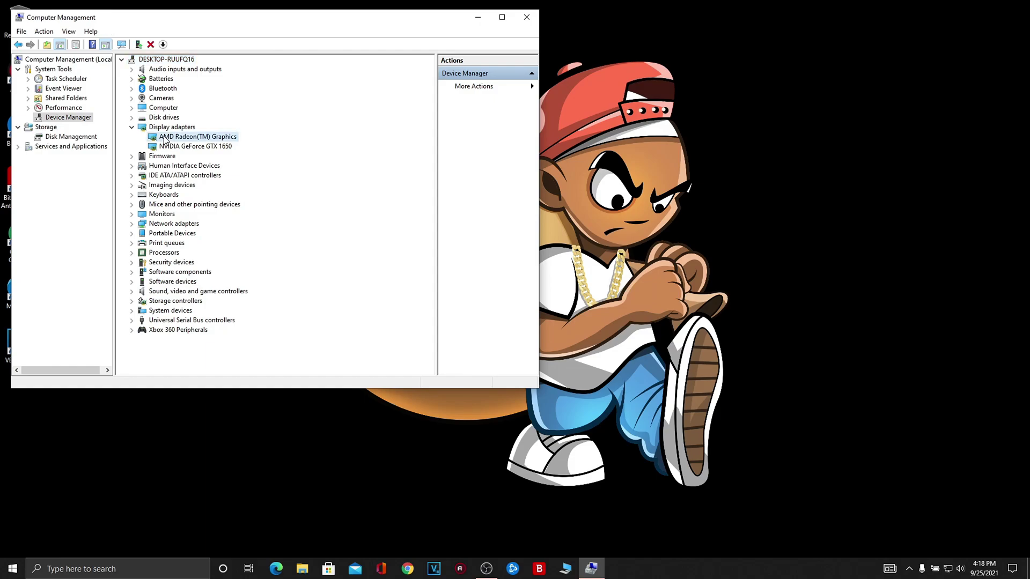
{"action": "right_click", "coordinate": [165, 137]}
{"action": "left_click", "coordinate": [201, 143]}
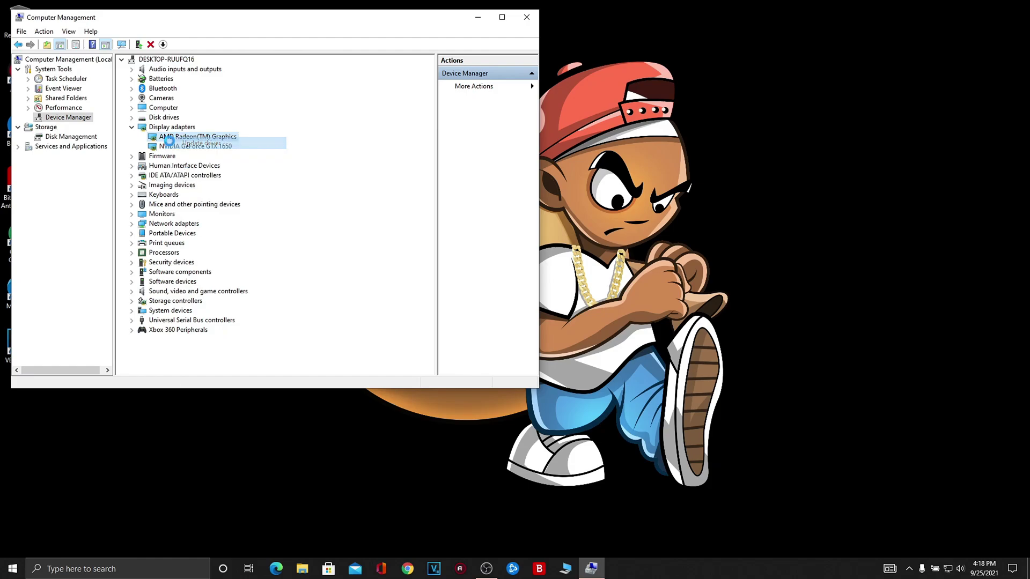
{"action": "left_click", "coordinate": [197, 177]}
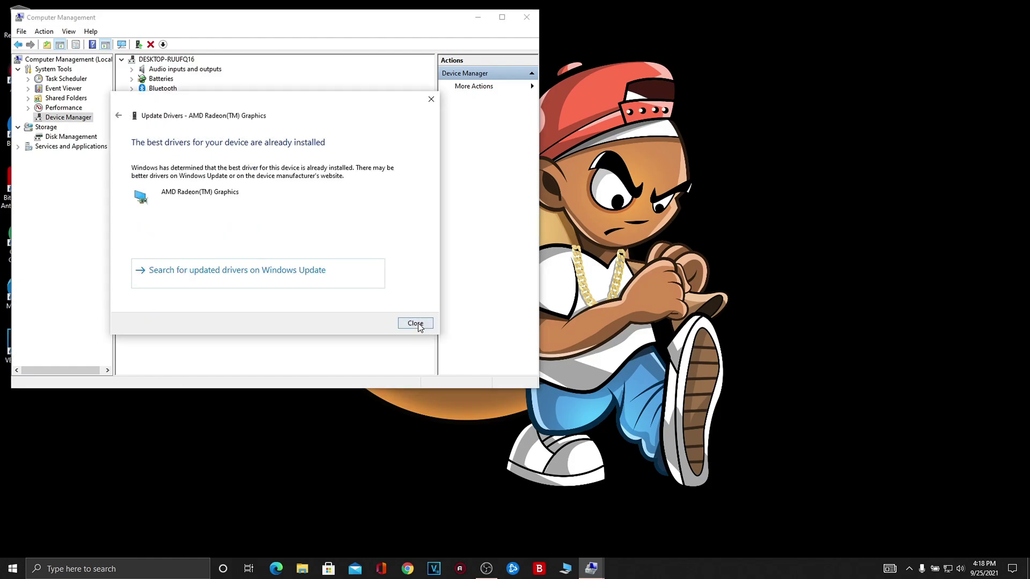
{"action": "left_click", "coordinate": [416, 324]}
Search automatically for an NVIDIA GeForce GTX 1650 driver update, then close Computer Management.
{"action": "left_click", "coordinate": [176, 146]}
{"action": "right_click", "coordinate": [176, 146]}
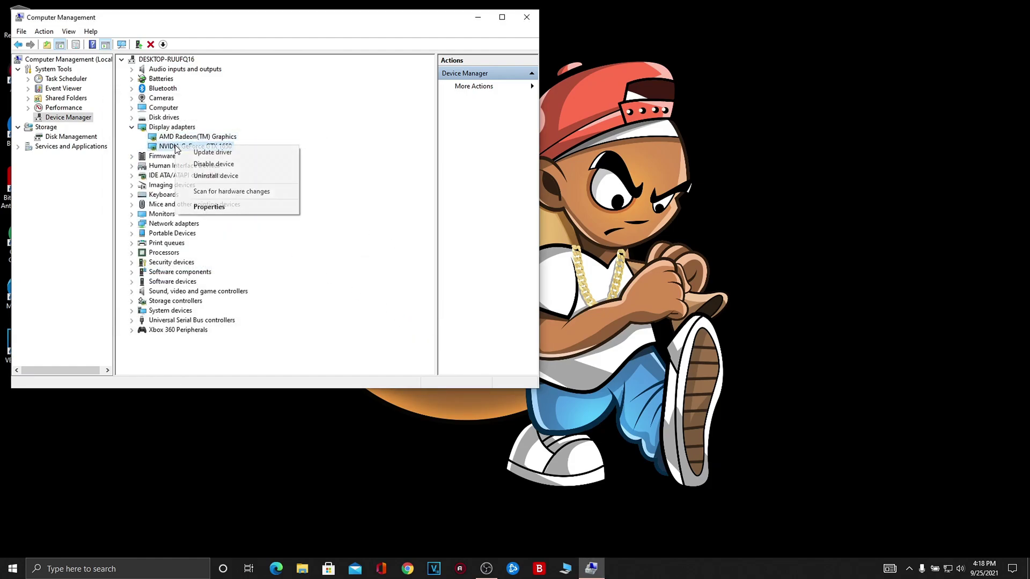
{"action": "left_click", "coordinate": [173, 146]}
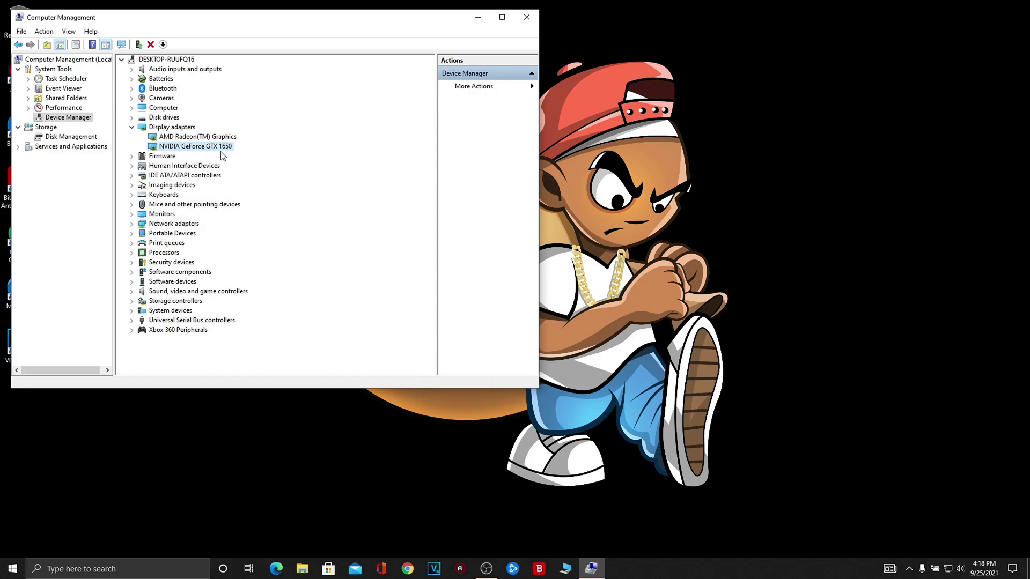
{"action": "right_click", "coordinate": [174, 147]}
{"action": "left_click", "coordinate": [203, 153]}
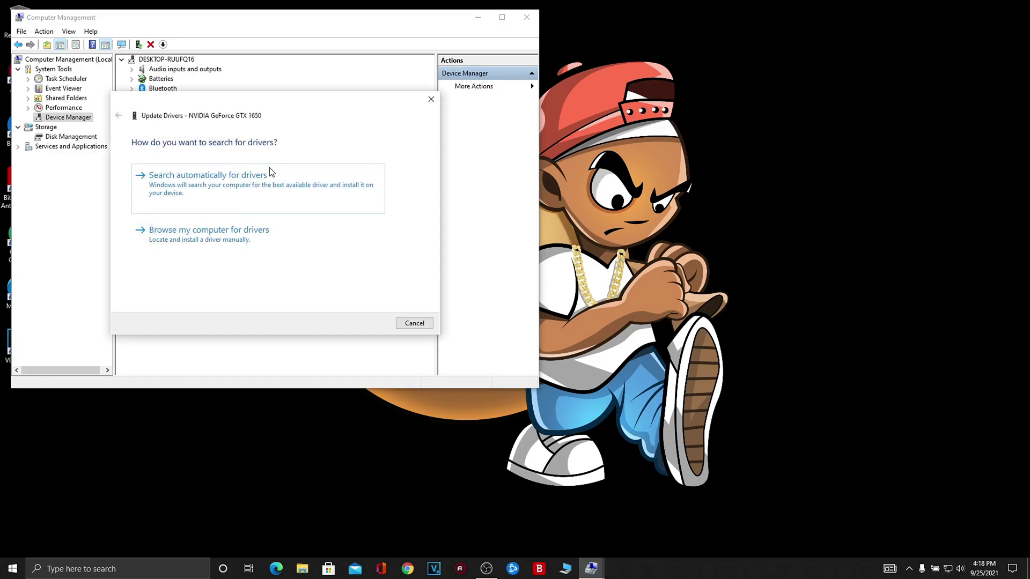
{"action": "left_click", "coordinate": [271, 173]}
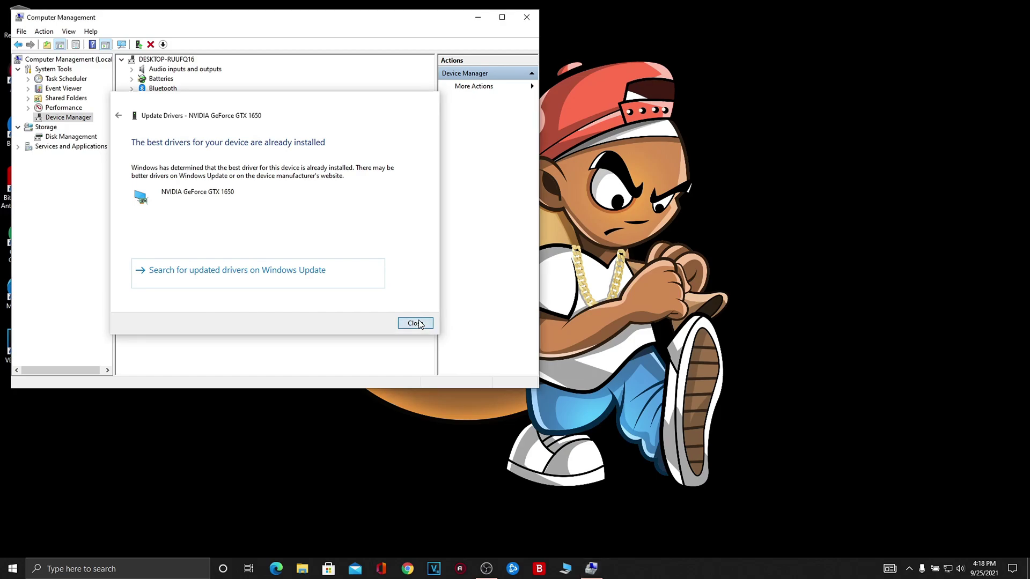
{"action": "left_click", "coordinate": [416, 323]}
{"action": "left_click", "coordinate": [171, 137]}
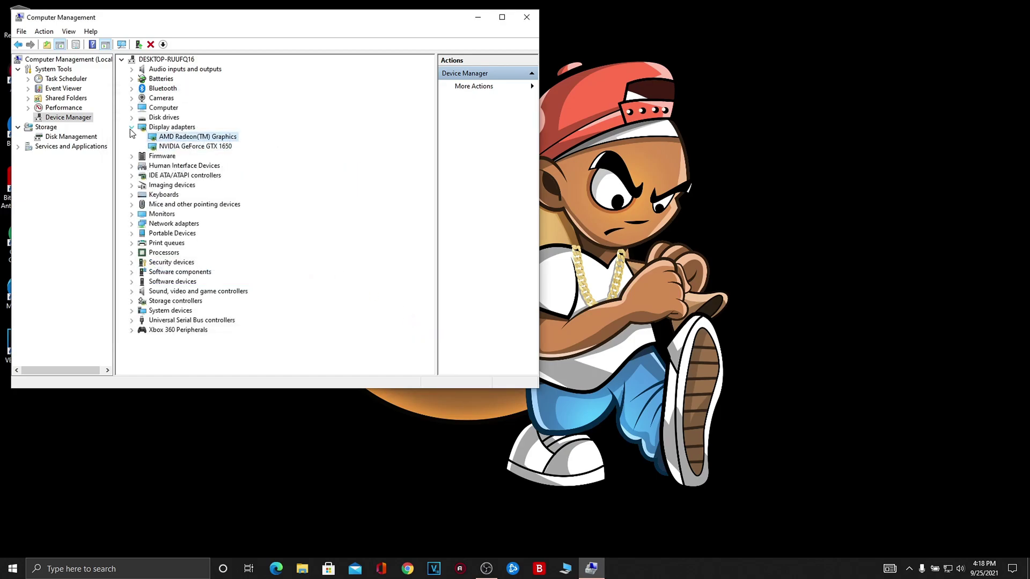
{"action": "left_click", "coordinate": [131, 128]}
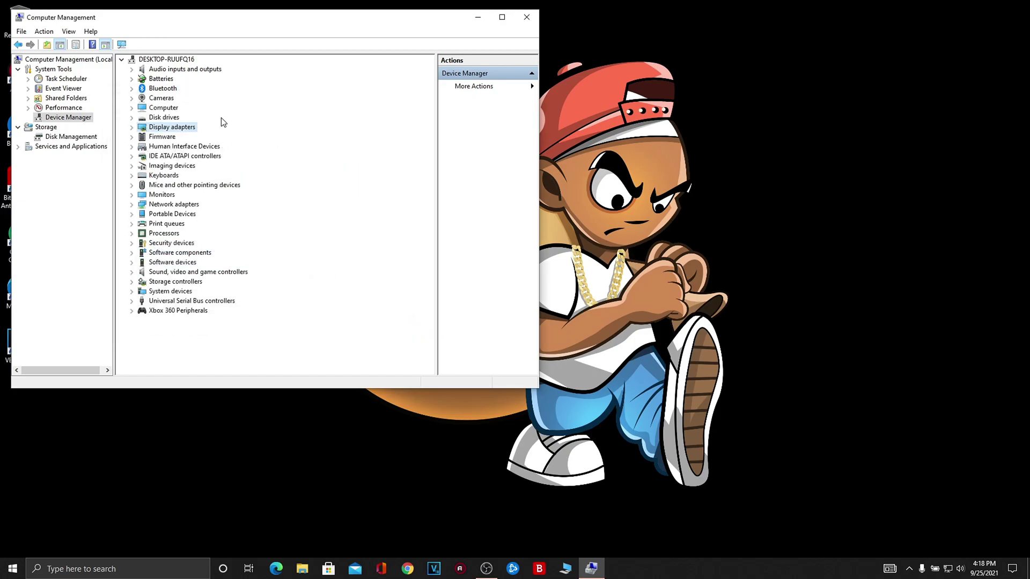
{"action": "left_click", "coordinate": [525, 17]}
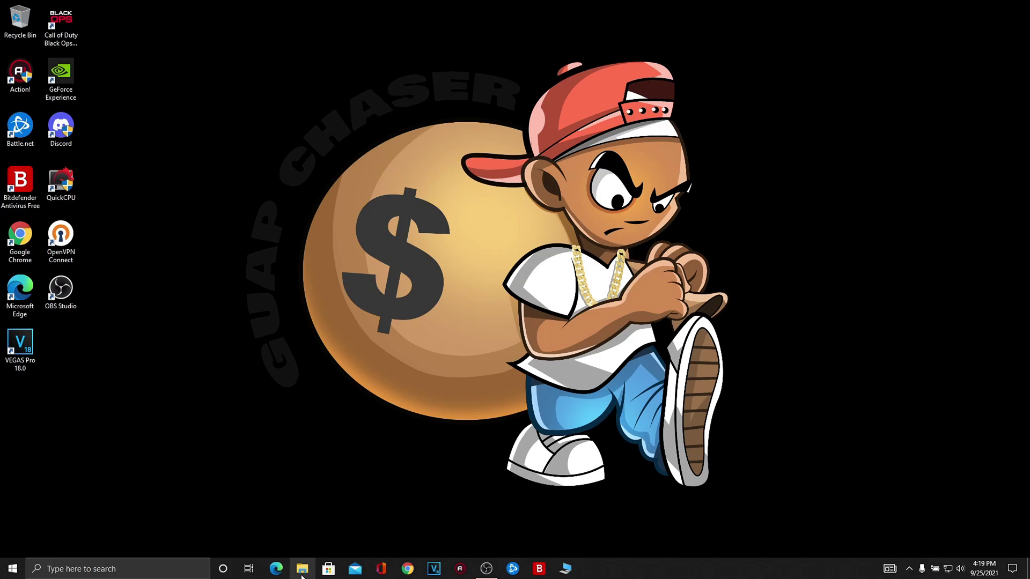
Browse to D:\Battle.net\Call of Duty Modern Warfare in File Explorer.
{"action": "left_click", "coordinate": [302, 570]}
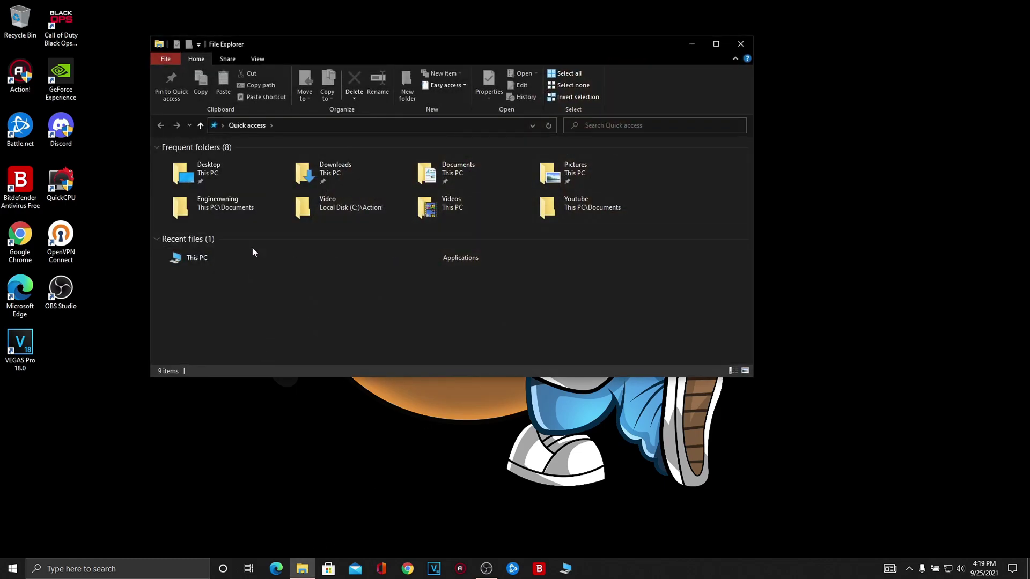
{"action": "double_click", "coordinate": [198, 258]}
{"action": "double_click", "coordinate": [365, 237]}
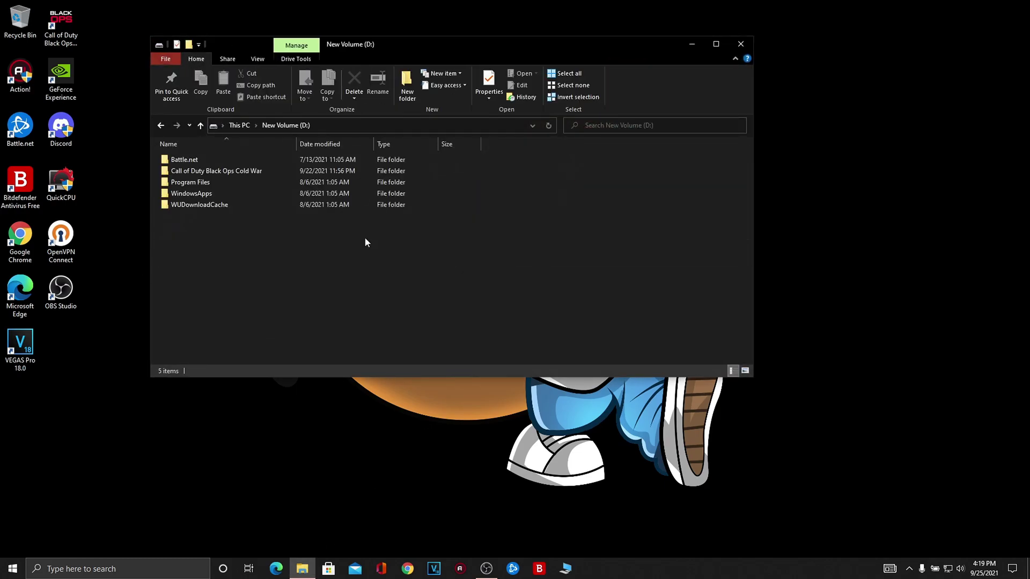
{"action": "double_click", "coordinate": [182, 161]}
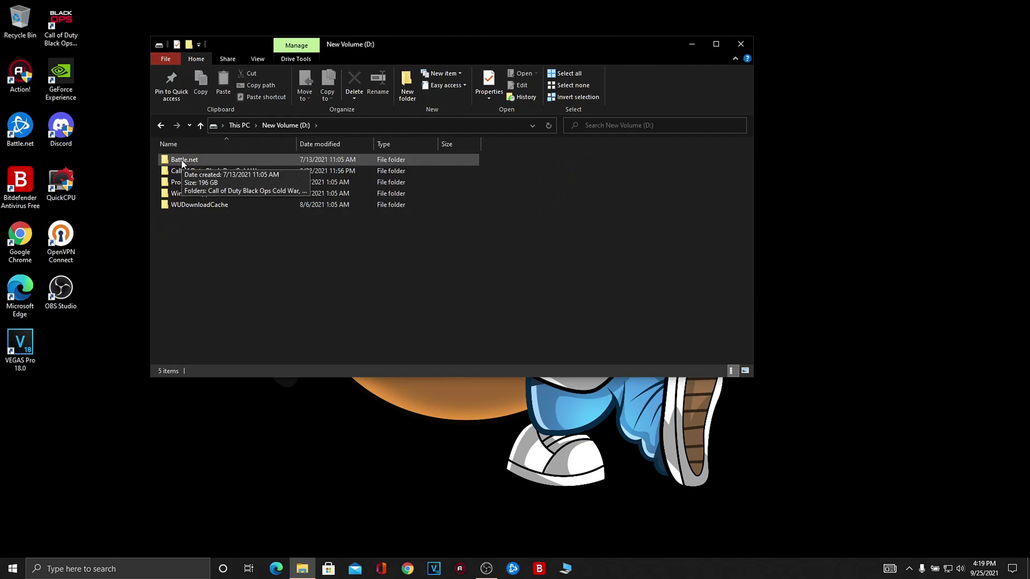
{"action": "double_click", "coordinate": [188, 171]}
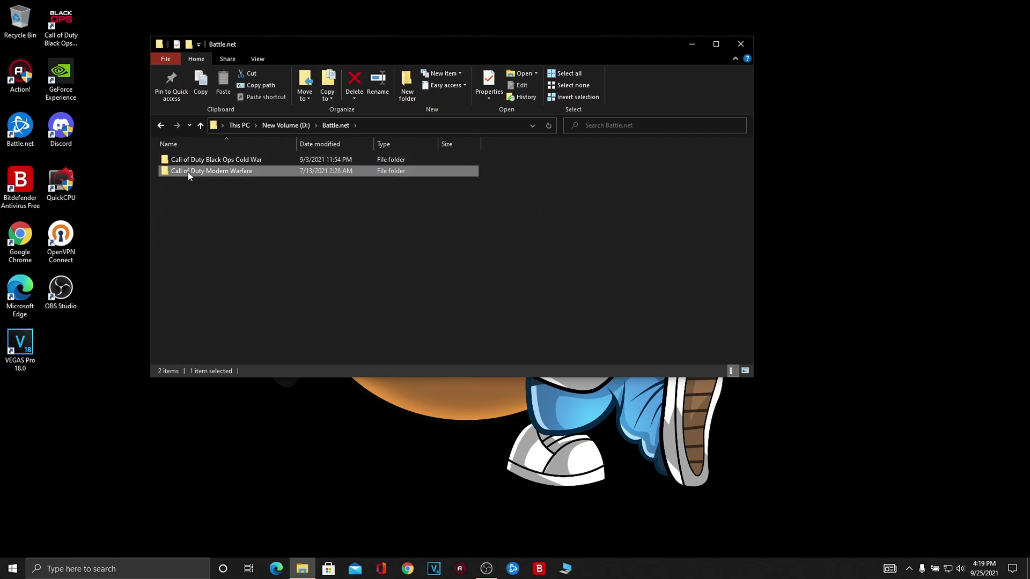
{"action": "scroll", "coordinate": [279, 234], "scroll_direction": "down", "scroll_amount": 15}
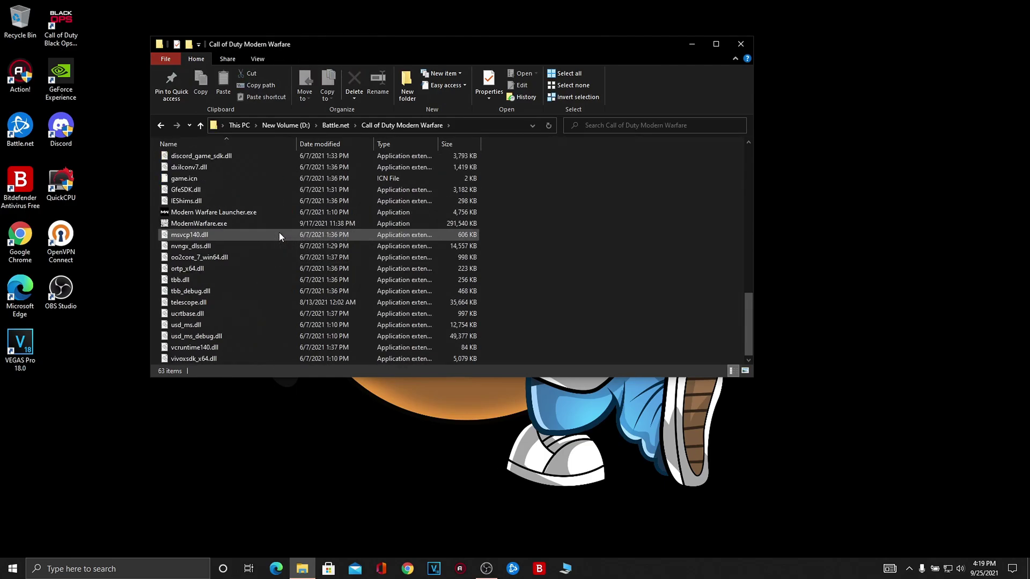
Set Modern Warfare Launcher.exe's high DPI scaling override to Application and close its properties.
{"action": "left_click", "coordinate": [214, 211]}
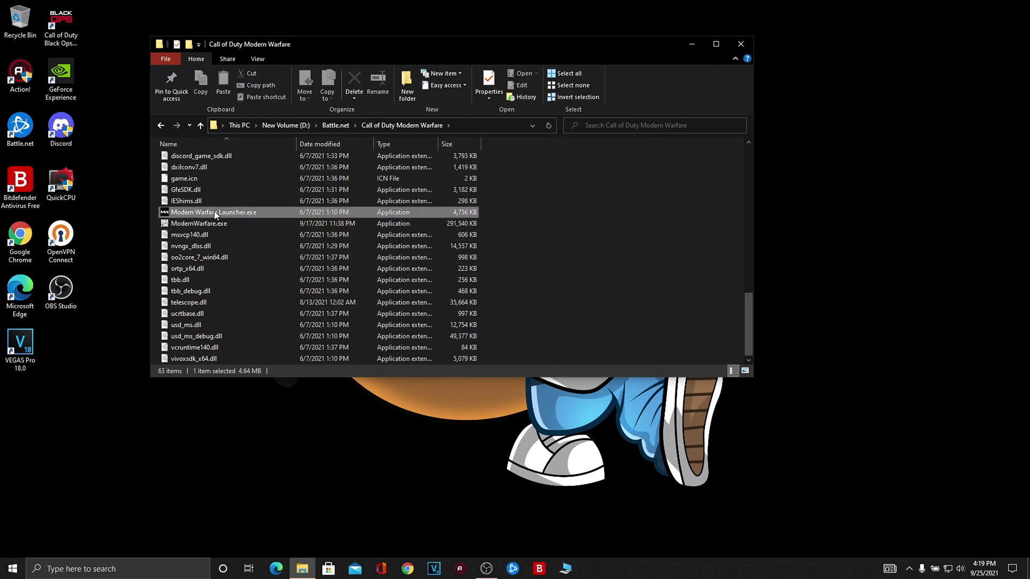
{"action": "right_click", "coordinate": [214, 211]}
{"action": "left_click", "coordinate": [257, 472]}
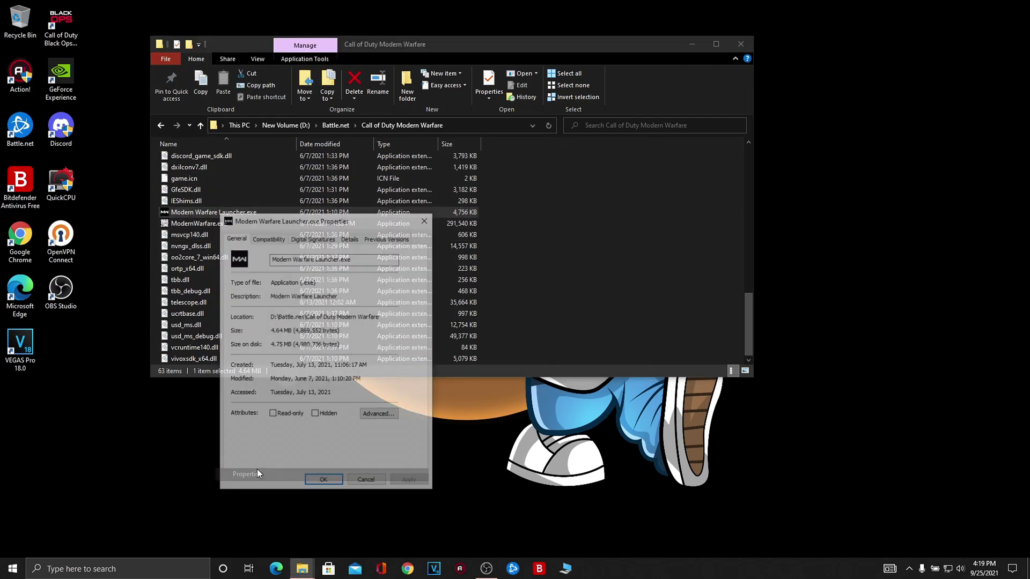
{"action": "left_click", "coordinate": [273, 239]}
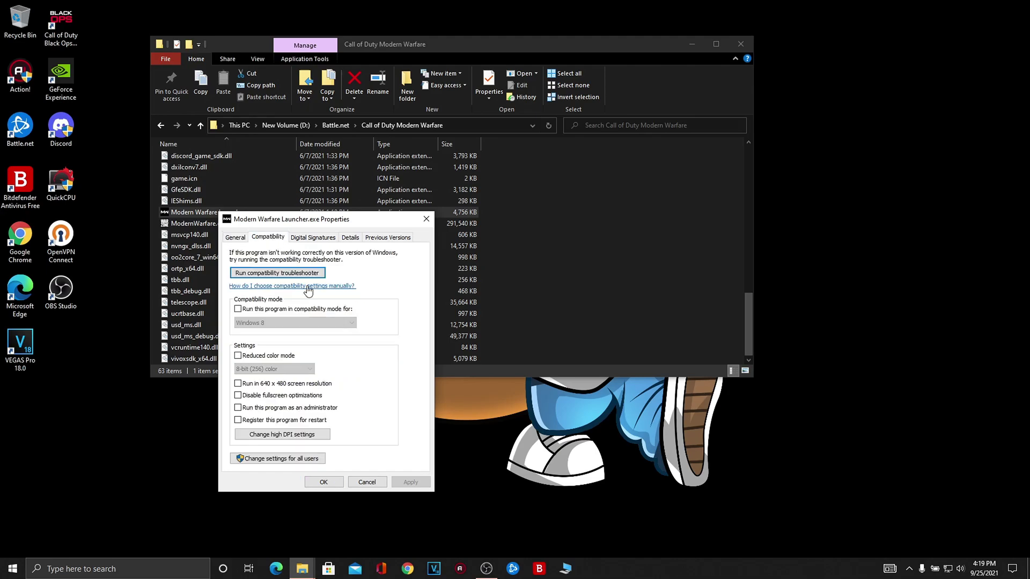
{"action": "left_click", "coordinate": [310, 435]}
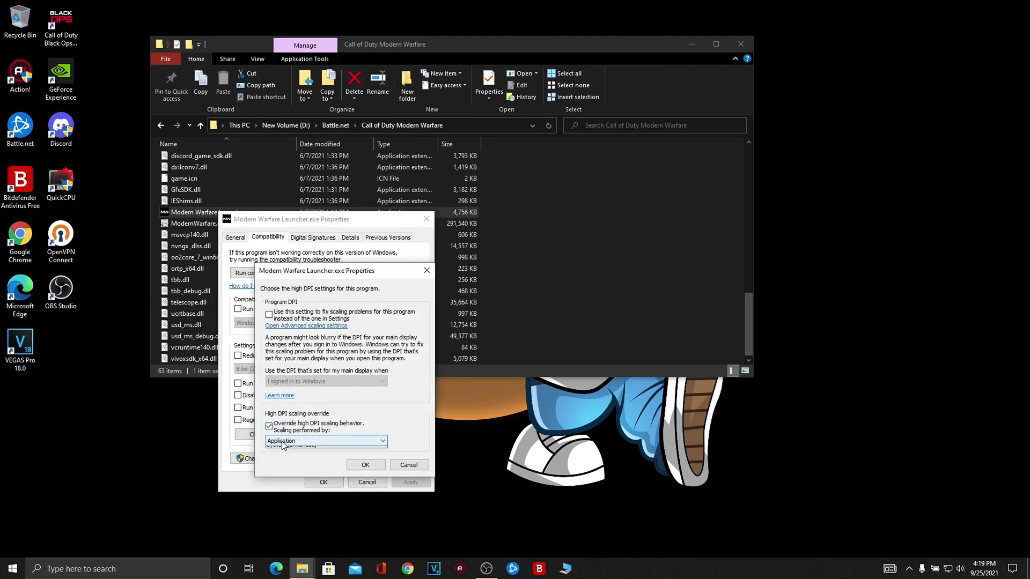
{"action": "left_click", "coordinate": [290, 441]}
{"action": "left_click", "coordinate": [298, 440]}
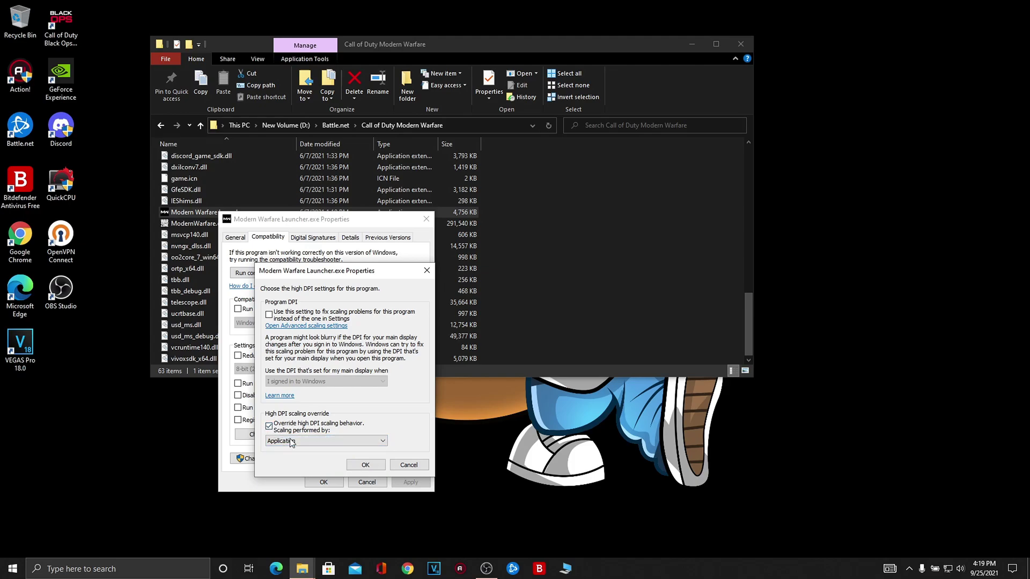
{"action": "left_click", "coordinate": [368, 469]}
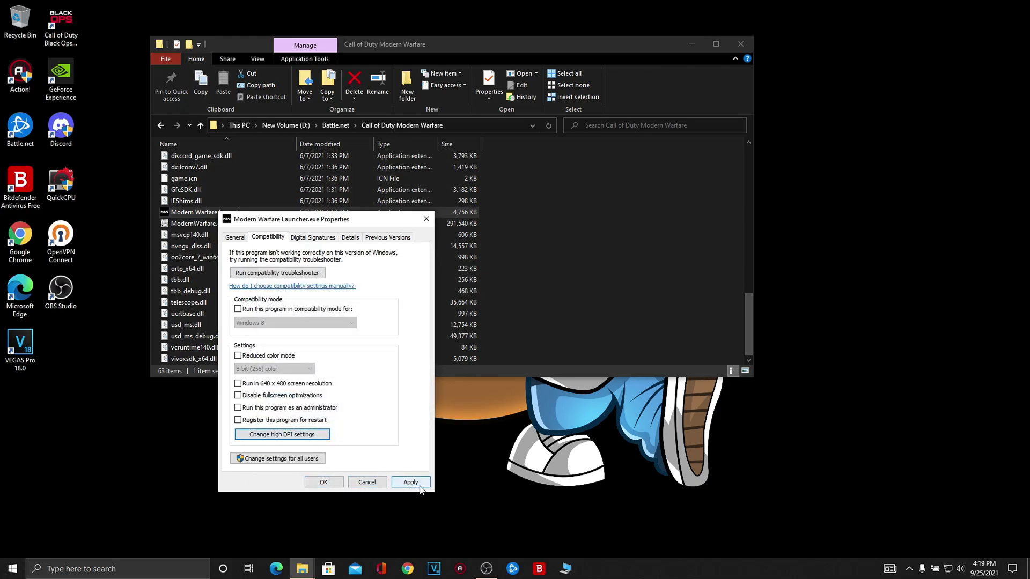
{"action": "left_click", "coordinate": [427, 219]}
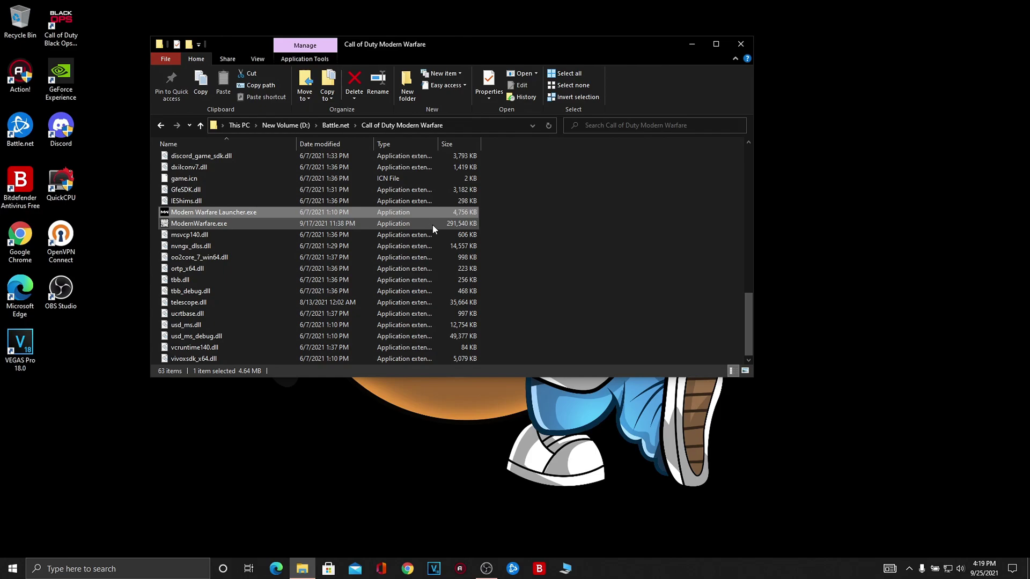
Close the game folder, launch Settings by searching 'se', and open System > Notifications & actions.
{"action": "left_click", "coordinate": [741, 44]}
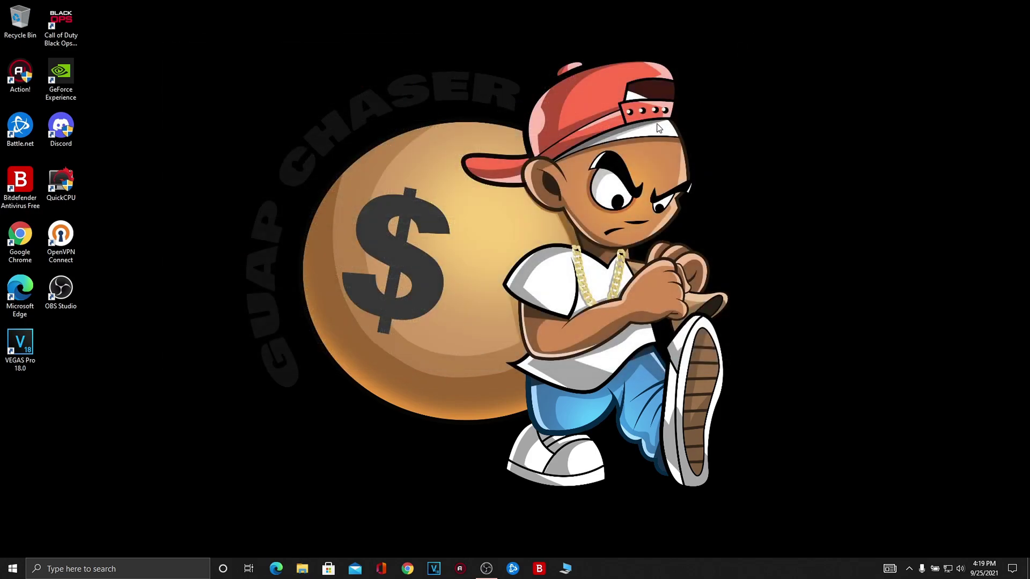
{"action": "left_click", "coordinate": [68, 571]}
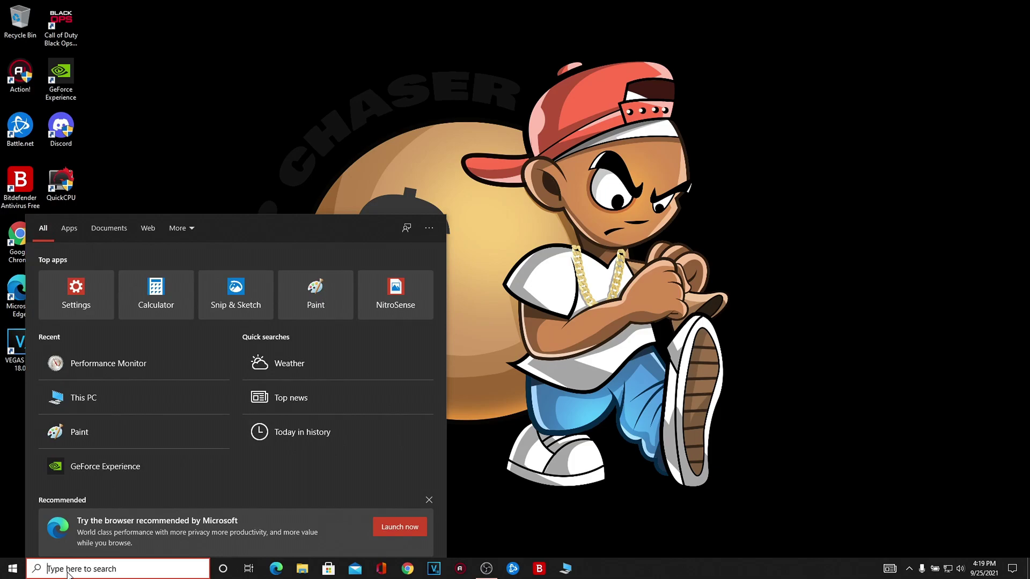
{"action": "type", "text": "se"}
{"action": "left_click", "coordinate": [85, 274]}
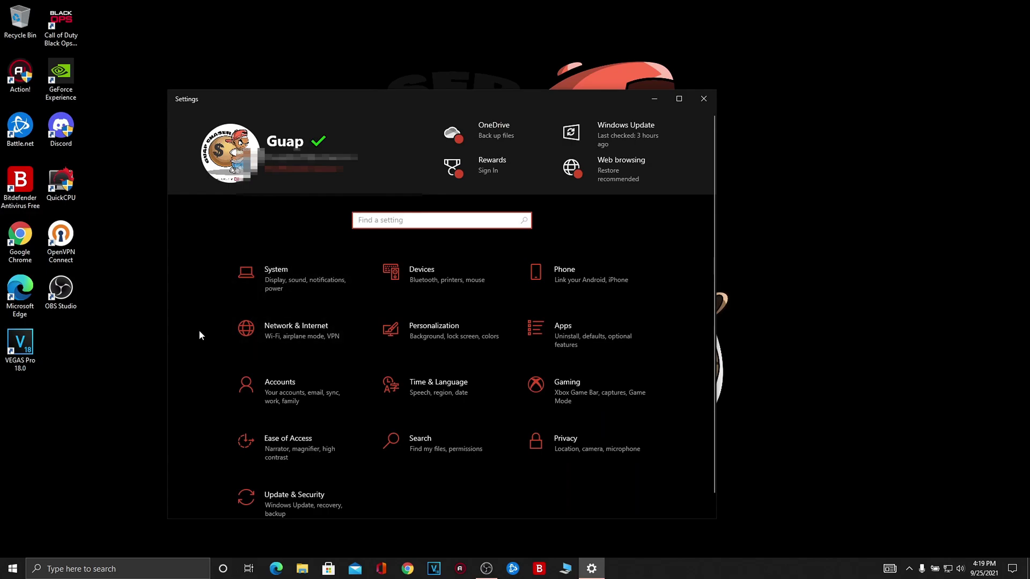
{"action": "left_click", "coordinate": [299, 275]}
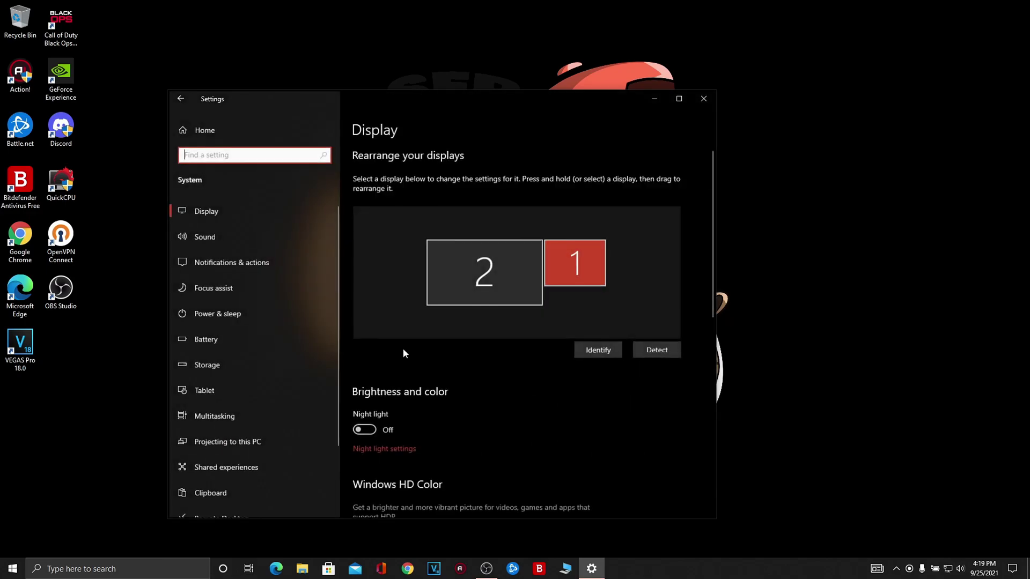
{"action": "left_click", "coordinate": [219, 263]}
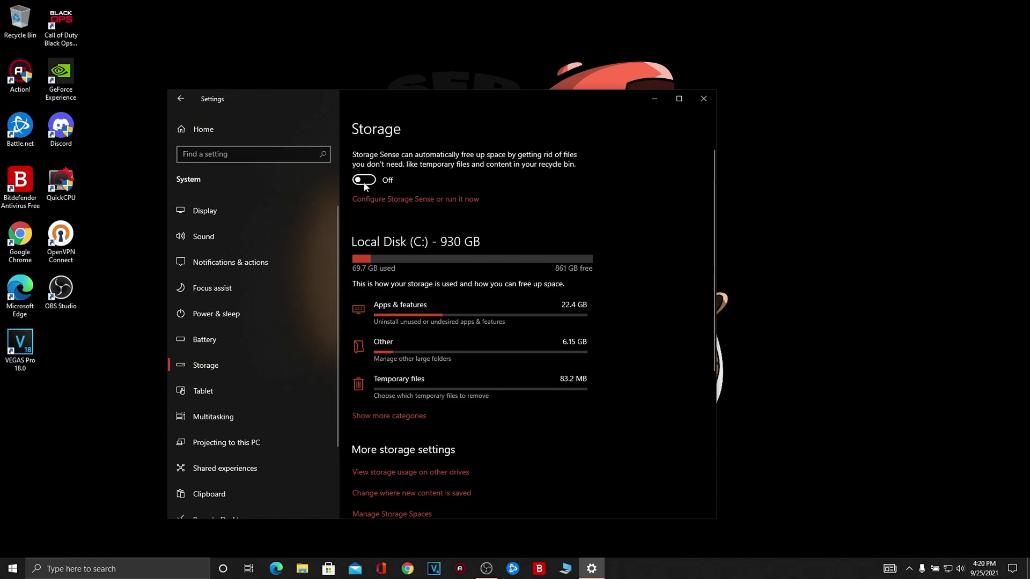
{"action": "left_click", "coordinate": [255, 157]}
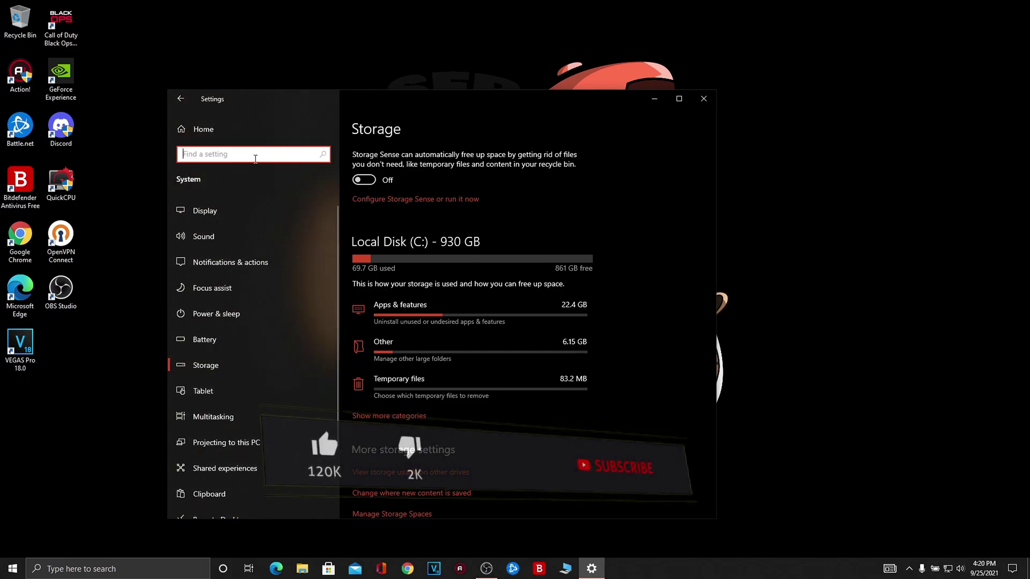
Search the Privacy and Background apps settings and verify their toggles are off.
{"action": "type", "text": "pr"}
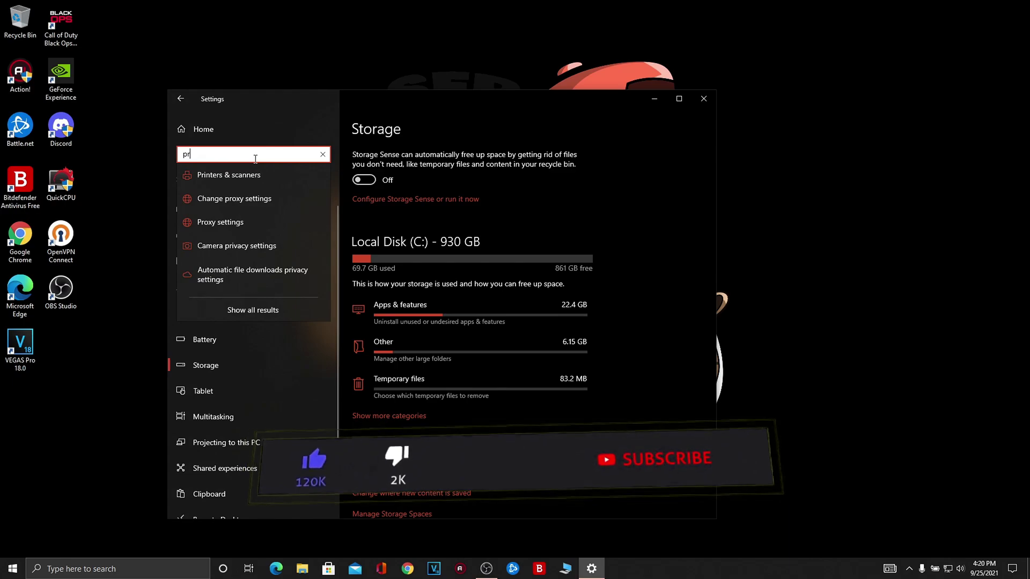
{"action": "type", "text": "iva"}
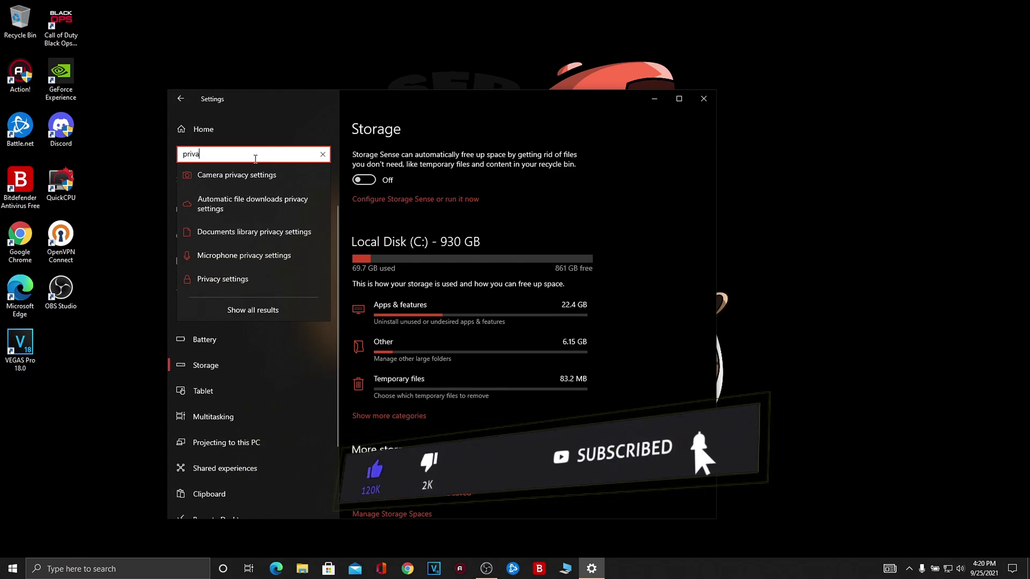
{"action": "left_click", "coordinate": [236, 285]}
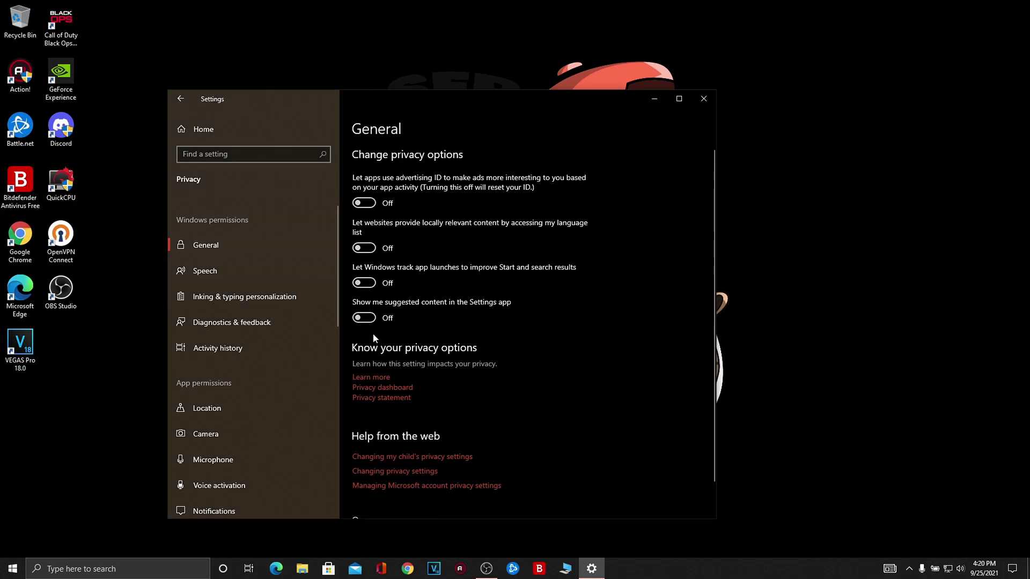
{"action": "left_click", "coordinate": [254, 155]}
{"action": "type", "text": "backgrou"}
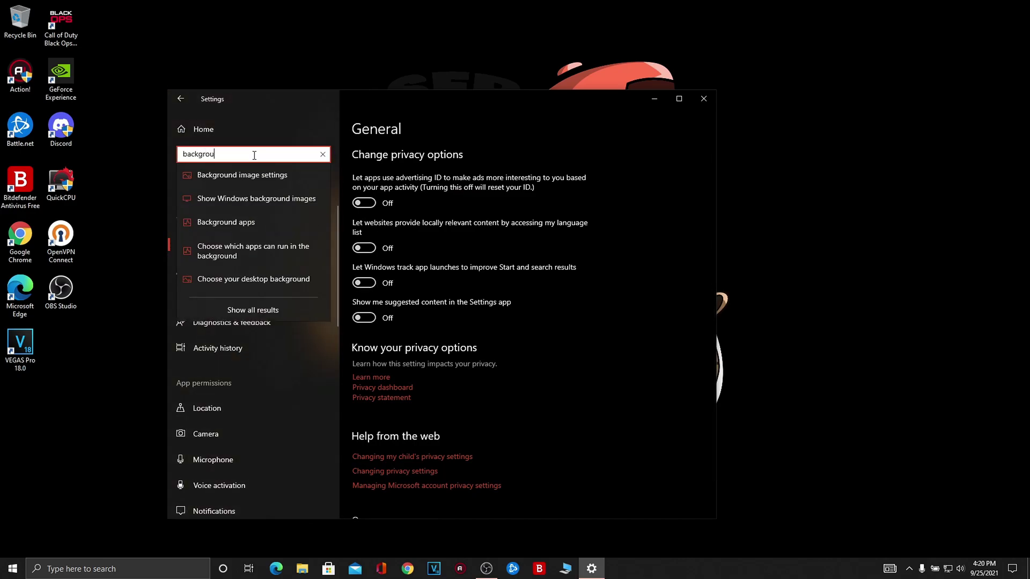
{"action": "left_click", "coordinate": [244, 227]}
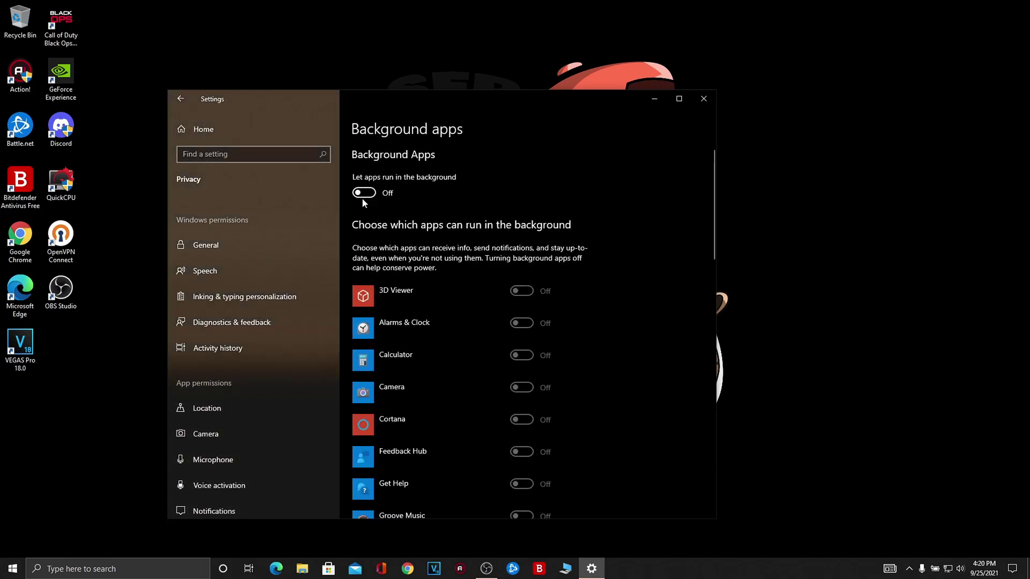
{"action": "scroll", "coordinate": [268, 240], "scroll_direction": "down", "scroll_amount": 1}
{"action": "scroll", "coordinate": [284, 239], "scroll_direction": "down", "scroll_amount": 10}
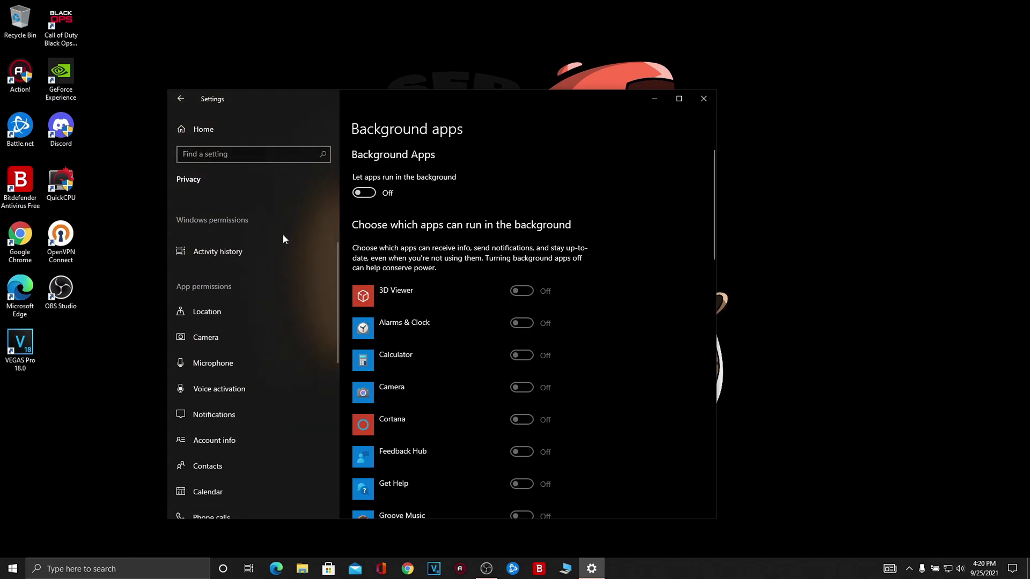
Return to the Settings home page and open Gaming, where Xbox Game Bar is off.
{"action": "left_click", "coordinate": [178, 103]}
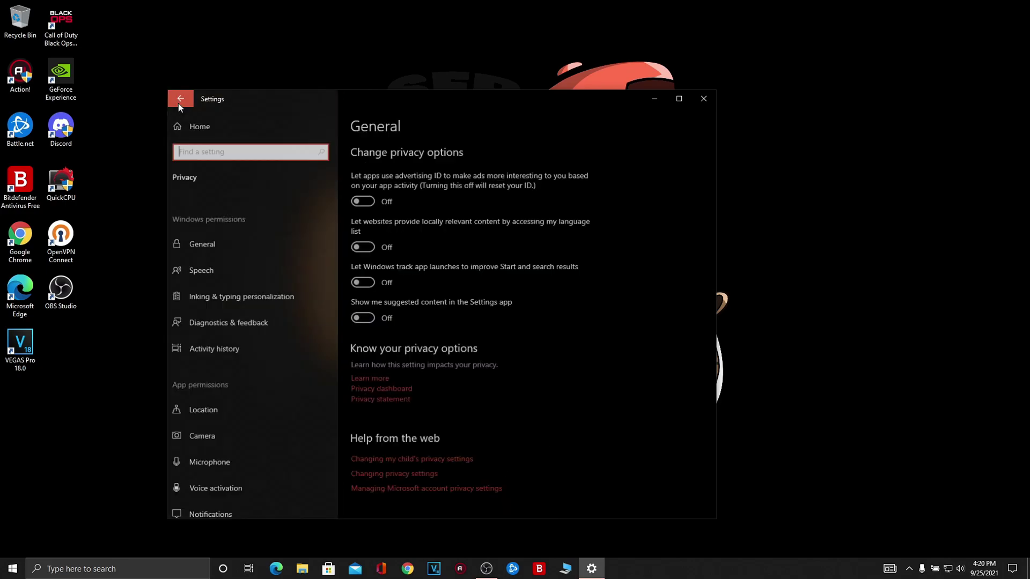
{"action": "left_click", "coordinate": [178, 103]}
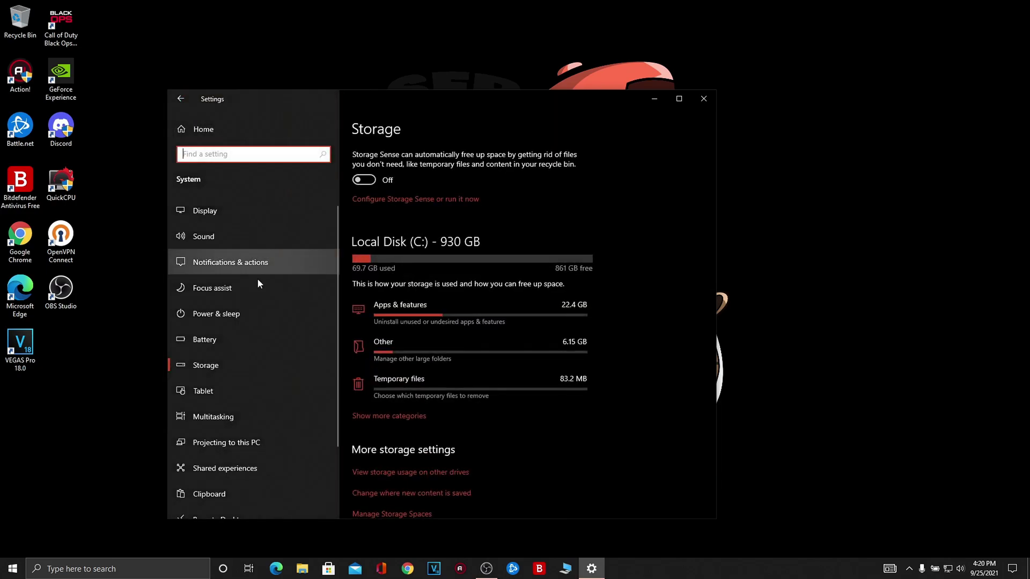
{"action": "left_click", "coordinate": [180, 116]}
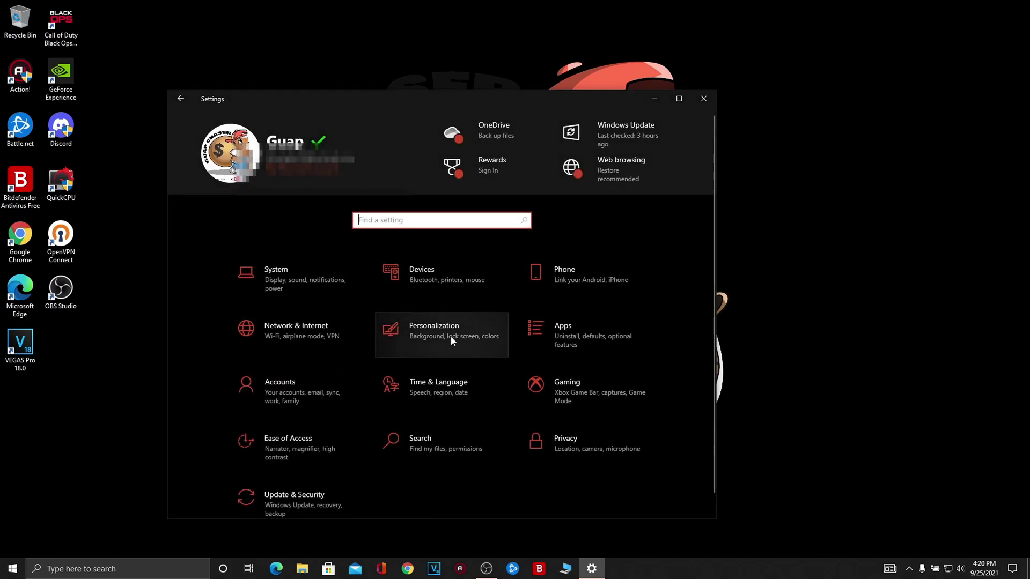
{"action": "left_click", "coordinate": [564, 392]}
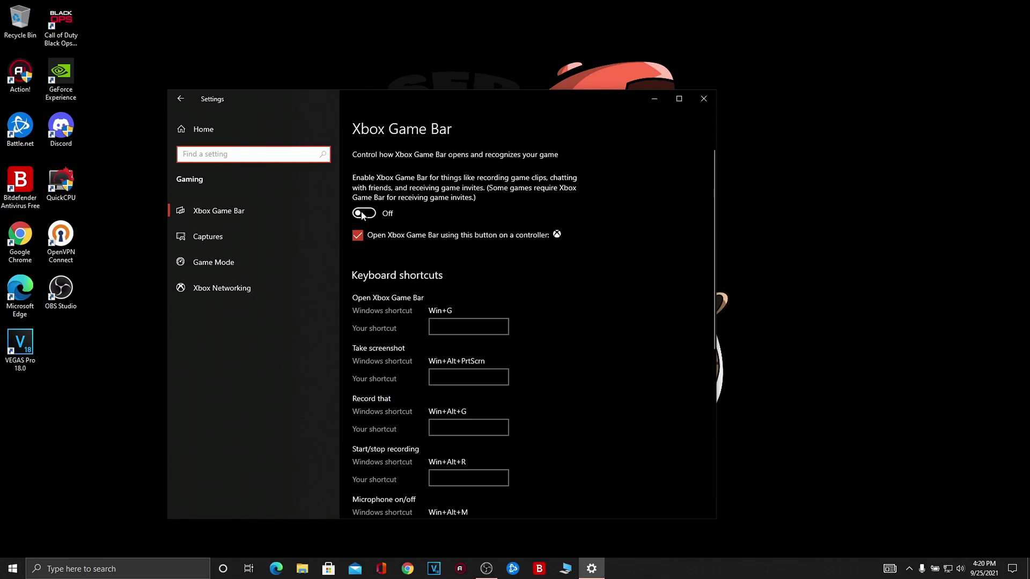
Confirm Game Mode is on, open Graphics settings, and expand the Modern Warfare Launcher entry.
{"action": "left_click", "coordinate": [213, 264]}
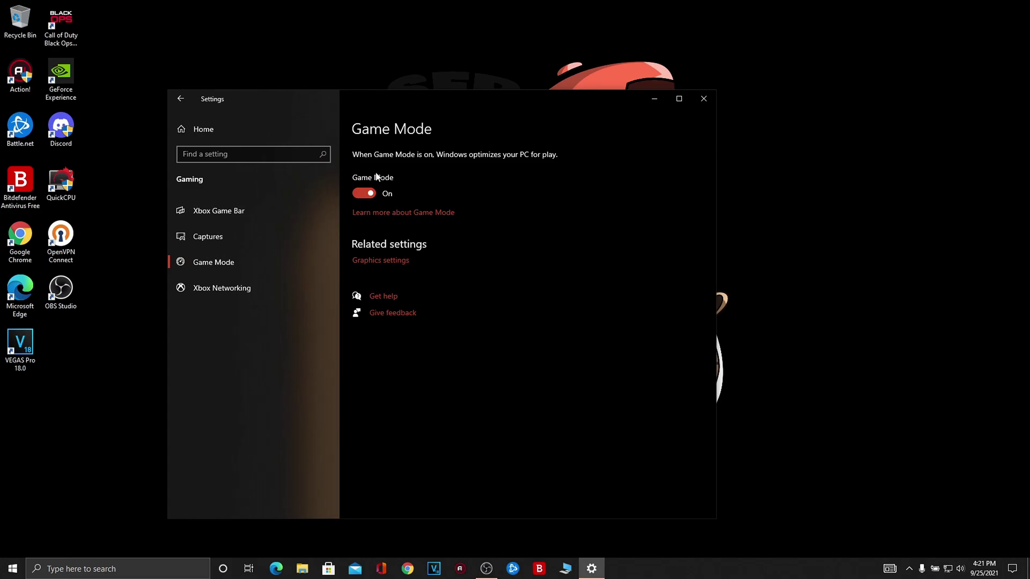
{"action": "left_click", "coordinate": [370, 262]}
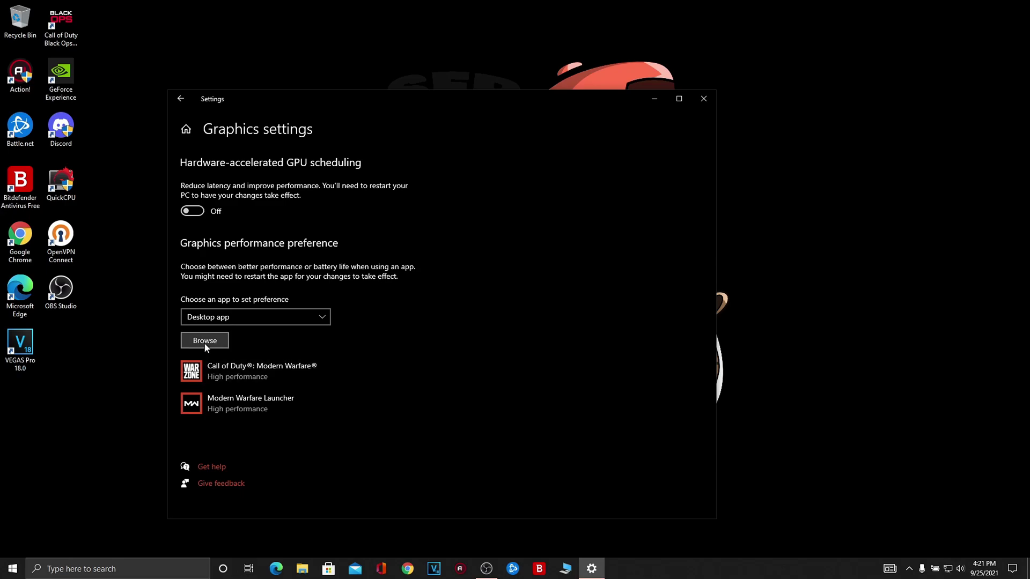
{"action": "left_click", "coordinate": [242, 400]}
Verify Modern Warfare Launcher and Call of Duty both use High performance, then close Settings.
{"action": "left_click", "coordinate": [326, 460]}
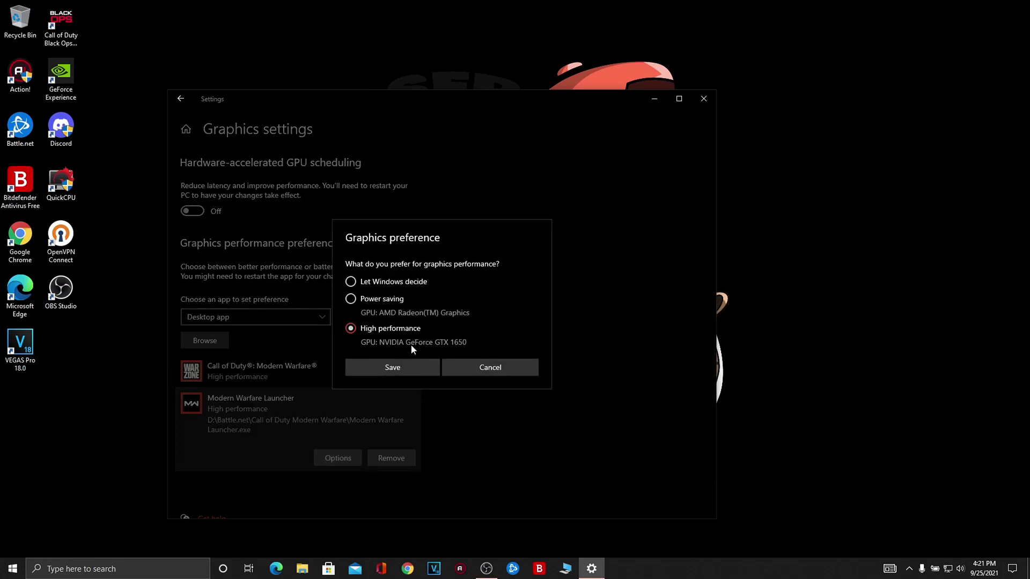
{"action": "left_click", "coordinate": [500, 372]}
{"action": "left_click", "coordinate": [248, 378]}
{"action": "left_click", "coordinate": [326, 427]}
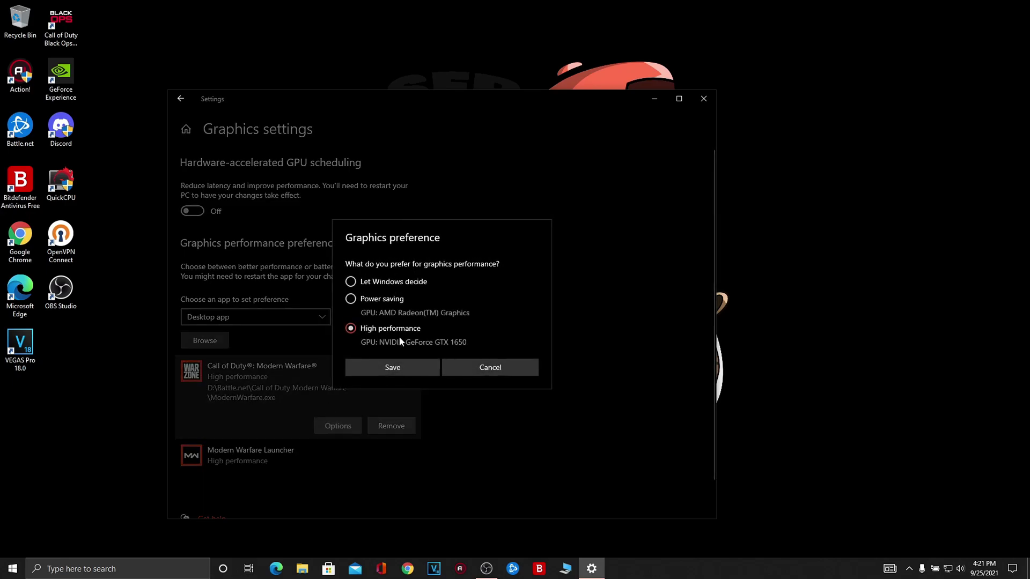
{"action": "left_click", "coordinate": [478, 368]}
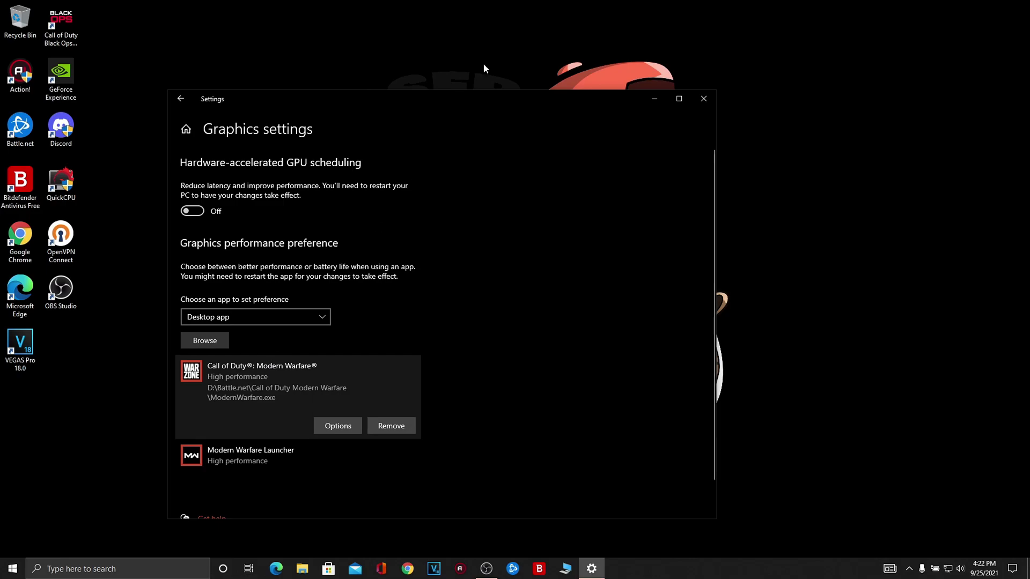
{"action": "left_click", "coordinate": [701, 99]}
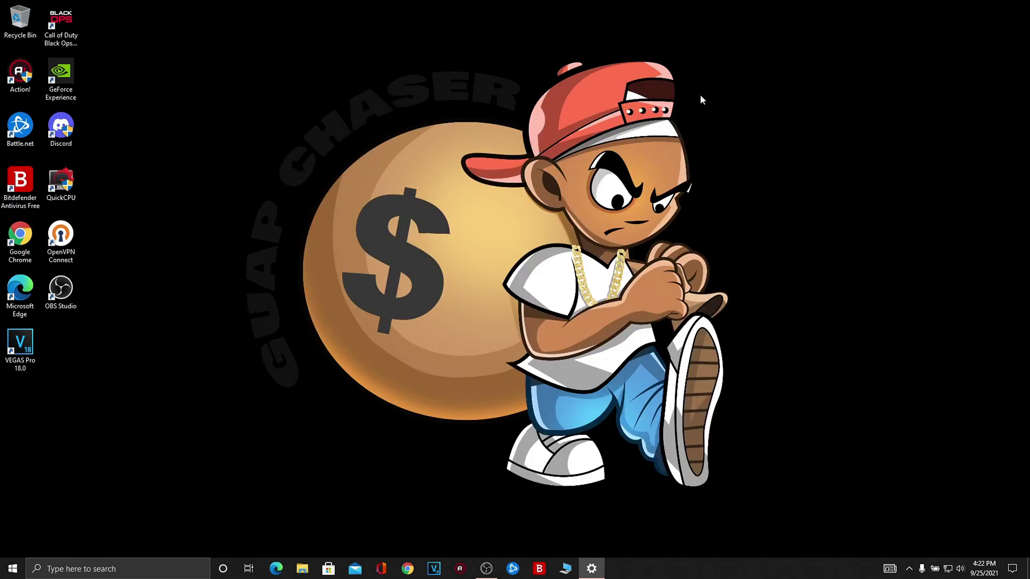
{"action": "left_click", "coordinate": [88, 571]}
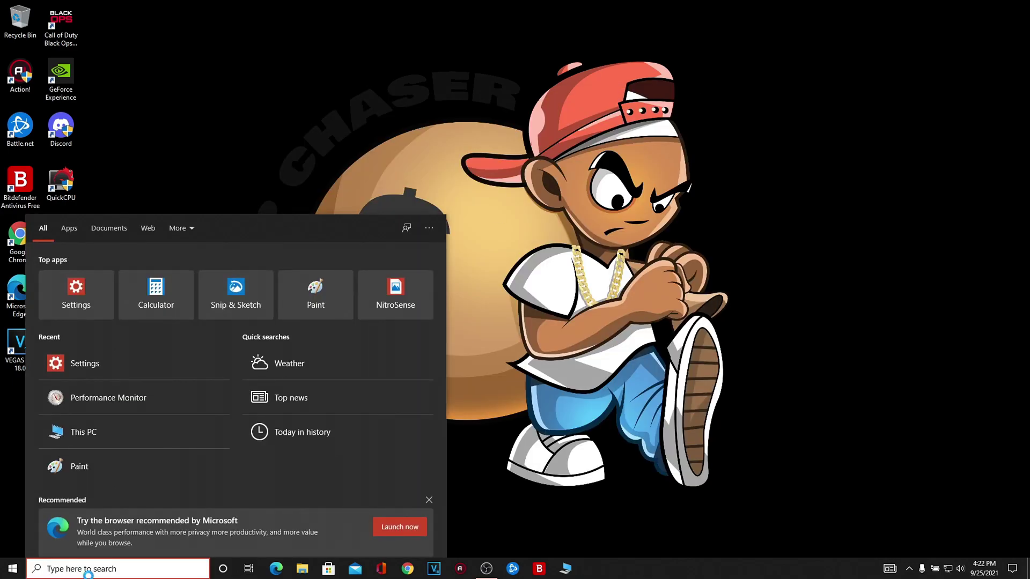
Open the Windows Temp folder through the Run dialog with 'temp'.
{"action": "type", "text": "run"}
{"action": "key", "text": "Return"}
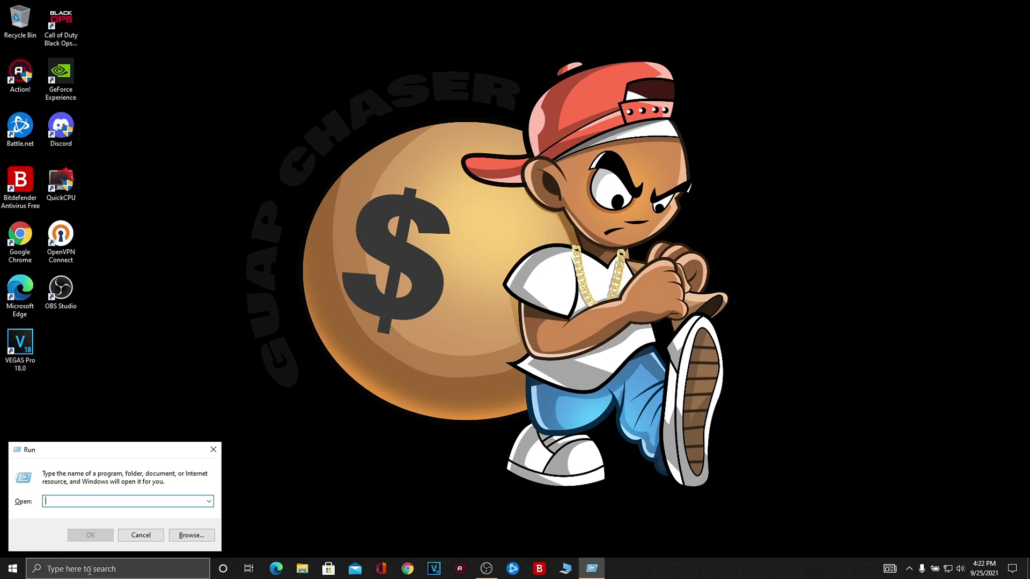
{"action": "type", "text": "tem"}
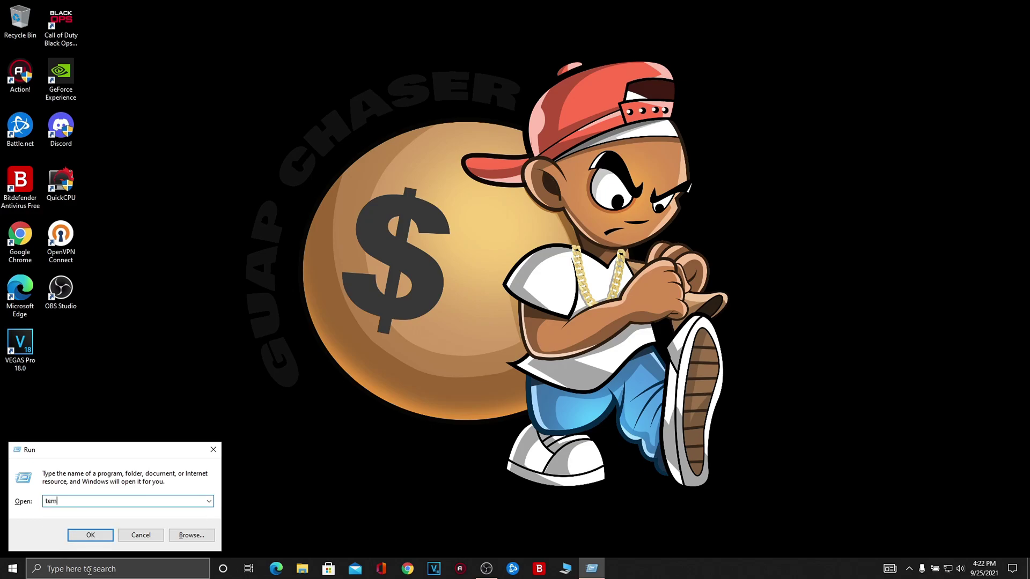
{"action": "type", "text": "p"}
{"action": "key", "text": "Return"}
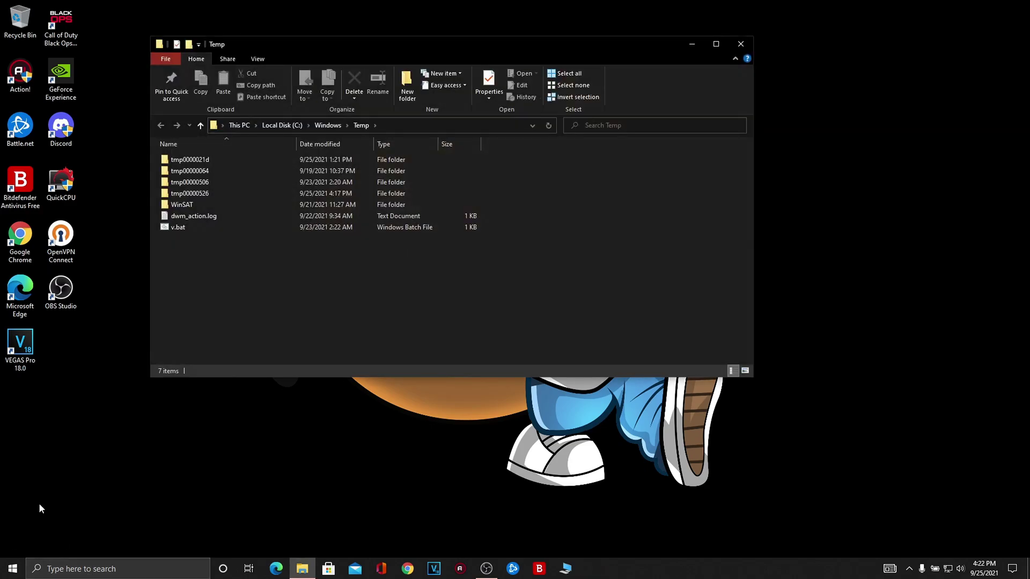
Delete everything in Windows Temp, skipping the locked tmp00000526 folder, and close the window.
{"action": "left_click", "coordinate": [184, 187]}
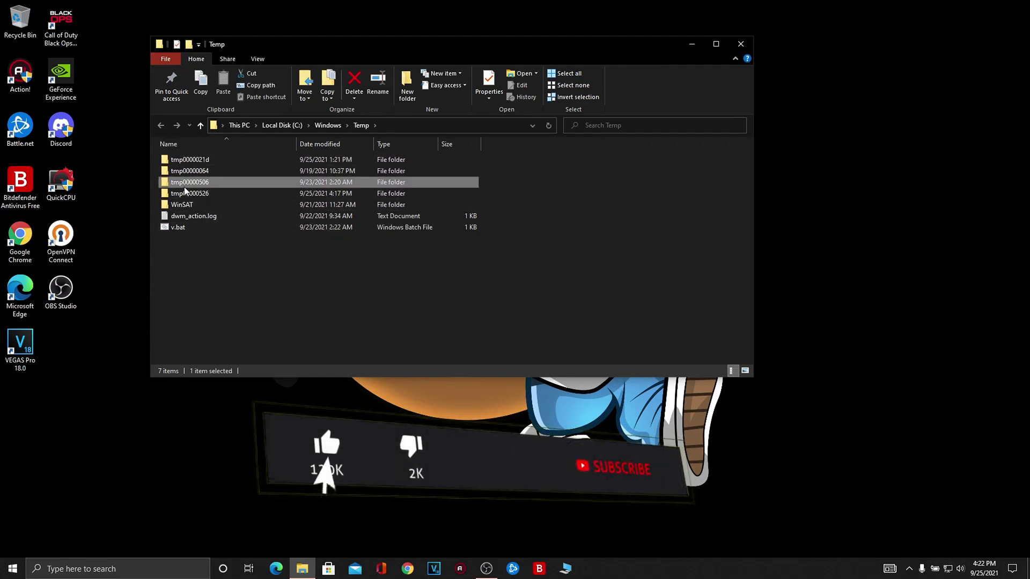
{"action": "key", "text": "ctrl+a"}
{"action": "right_click", "coordinate": [184, 187]}
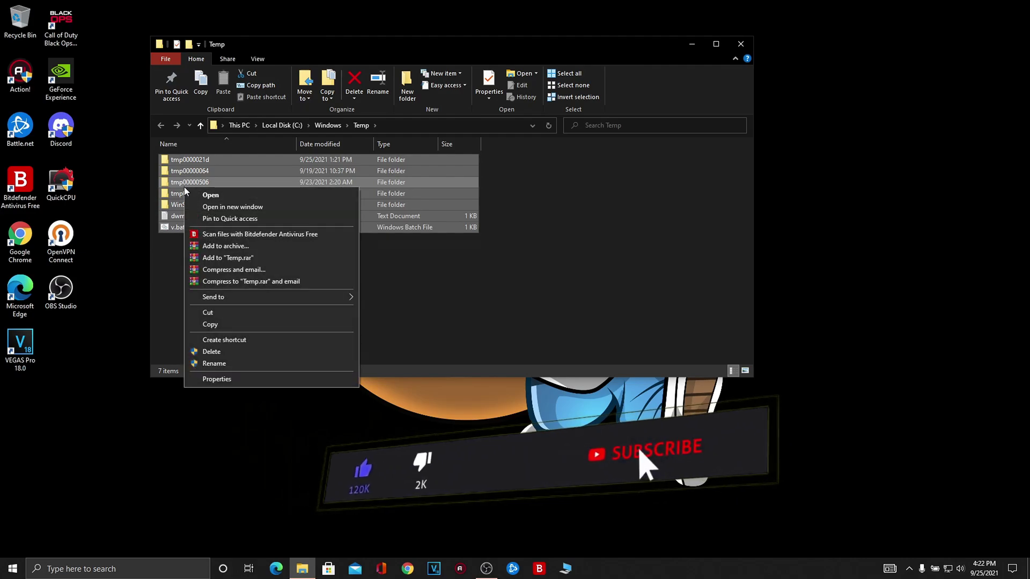
{"action": "left_click", "coordinate": [217, 352]}
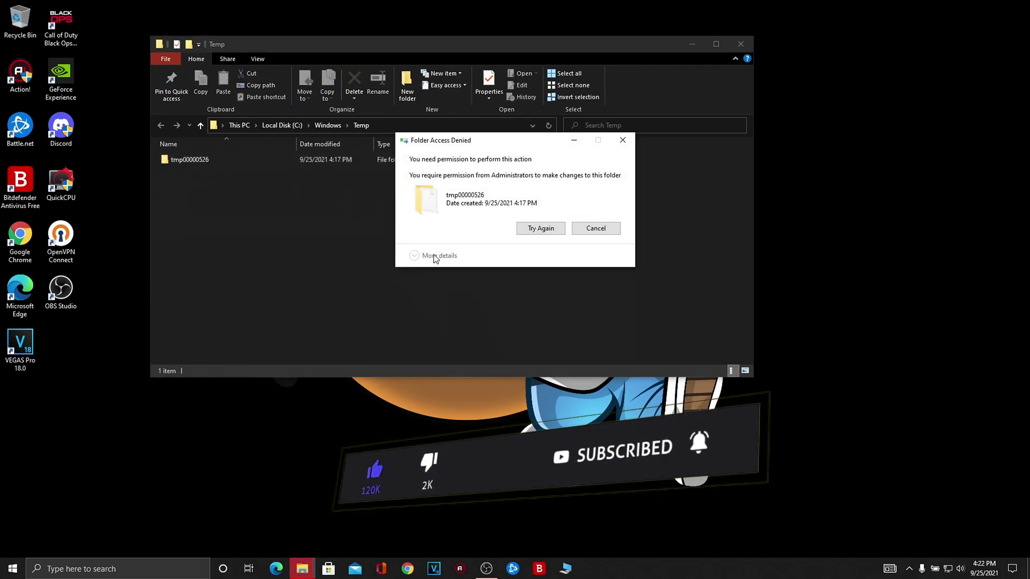
{"action": "left_click", "coordinate": [522, 233]}
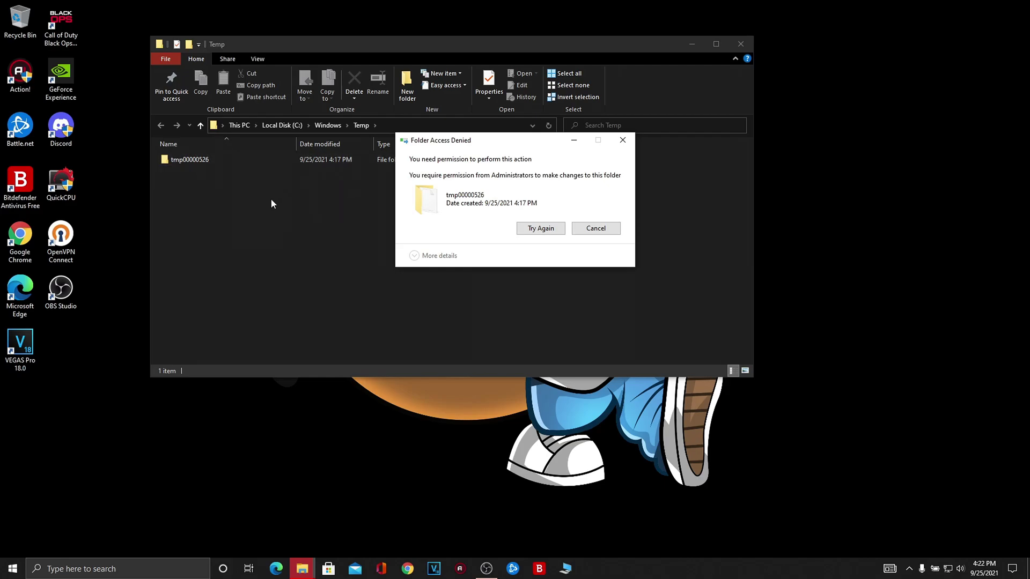
{"action": "left_click", "coordinate": [622, 140]}
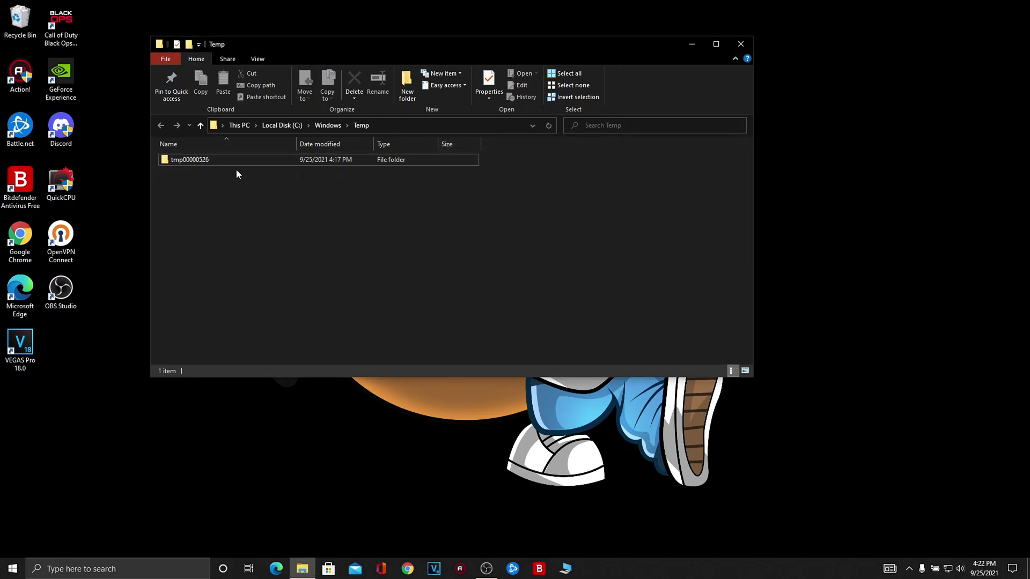
{"action": "left_click", "coordinate": [741, 43]}
Open the user's Temp folder by running '%temp'.
{"action": "left_click", "coordinate": [57, 573]}
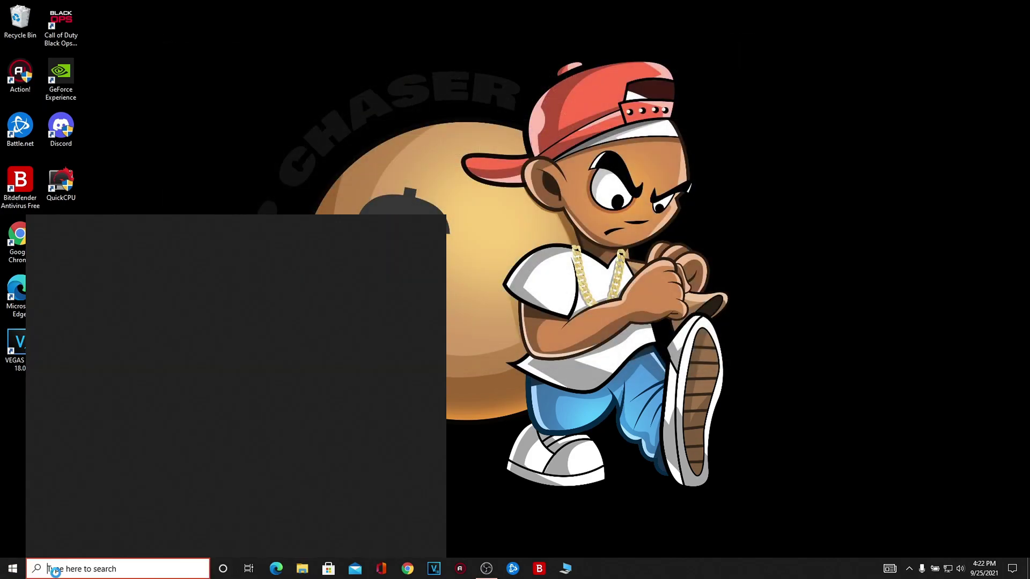
{"action": "type", "text": "run"}
{"action": "key", "text": "Return"}
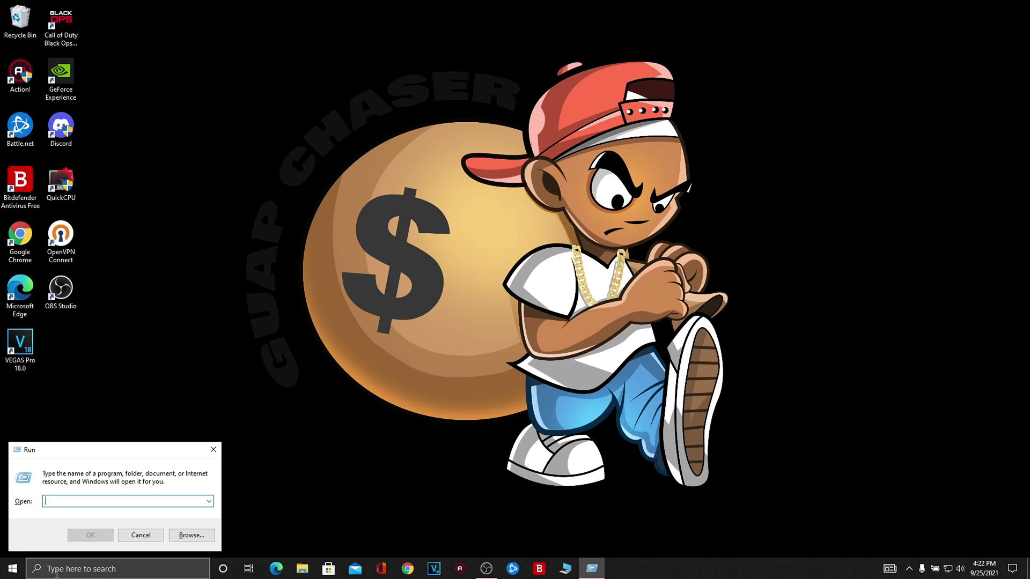
{"action": "type", "text": "%temp%"}
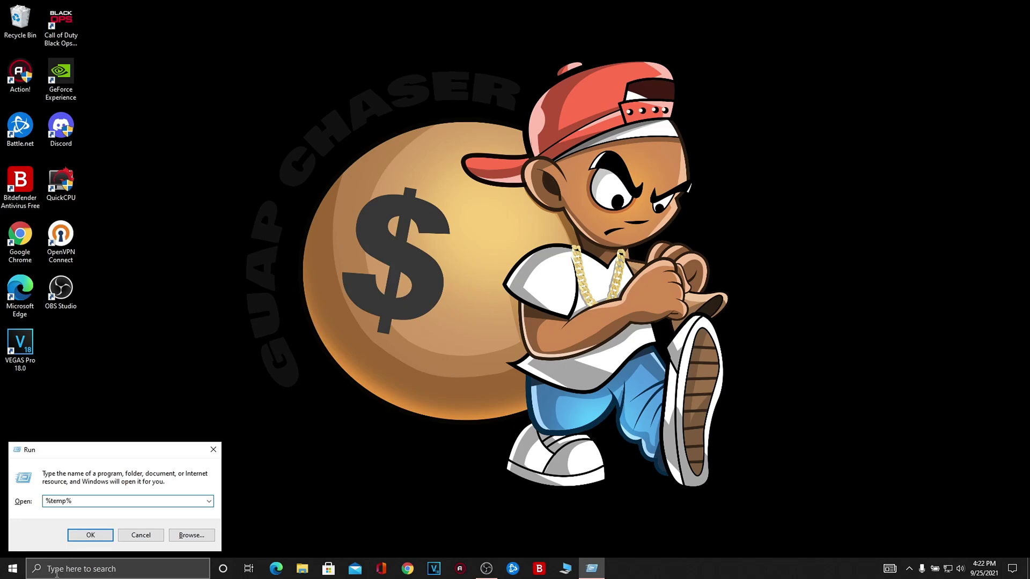
{"action": "key", "text": "Return"}
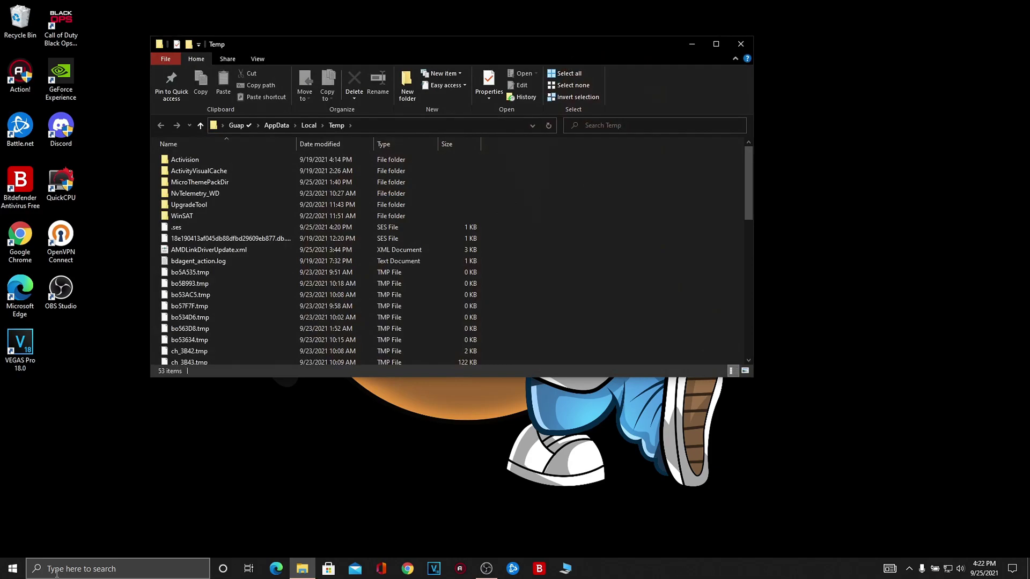
Delete all 53 items from the user's Temp folder and close the window.
{"action": "left_click", "coordinate": [210, 238]}
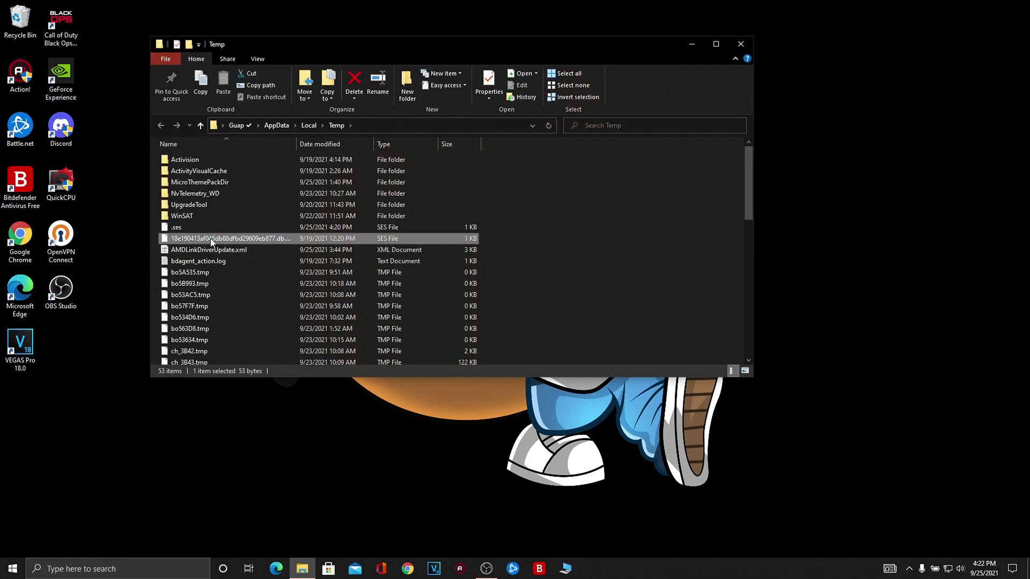
{"action": "key", "text": "ctrl+a"}
{"action": "right_click", "coordinate": [210, 238]}
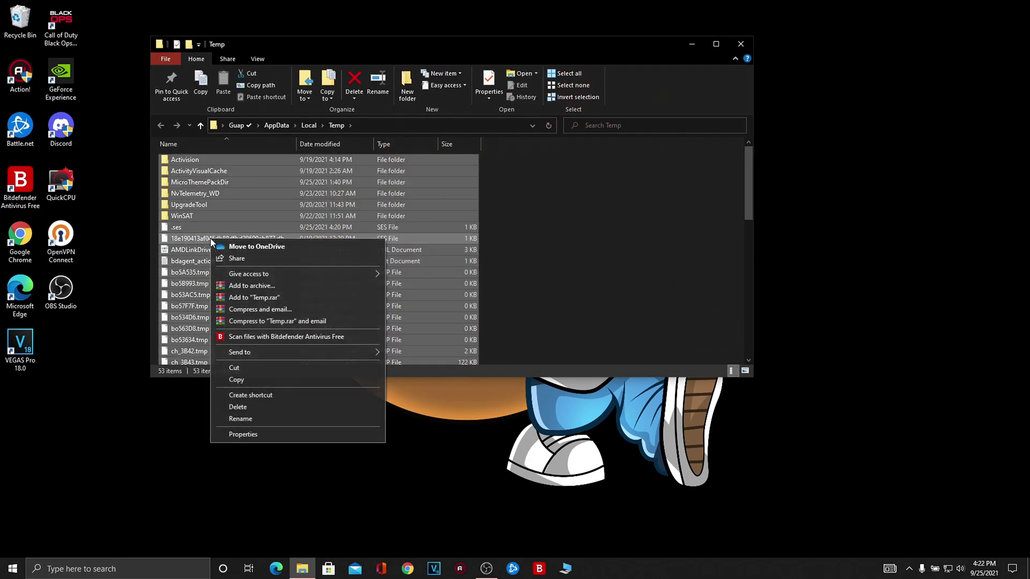
{"action": "left_click", "coordinate": [233, 408]}
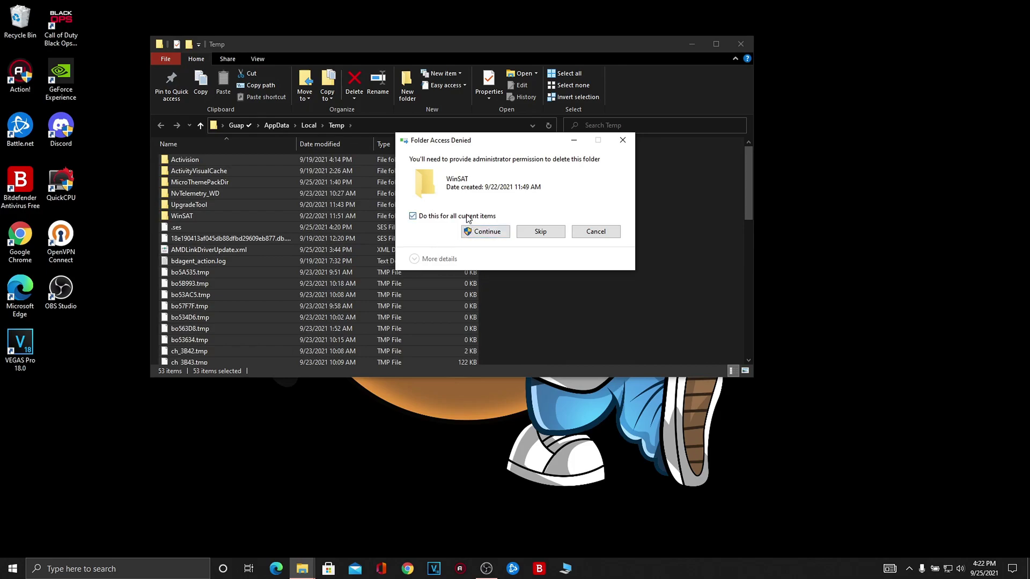
{"action": "left_click", "coordinate": [483, 232]}
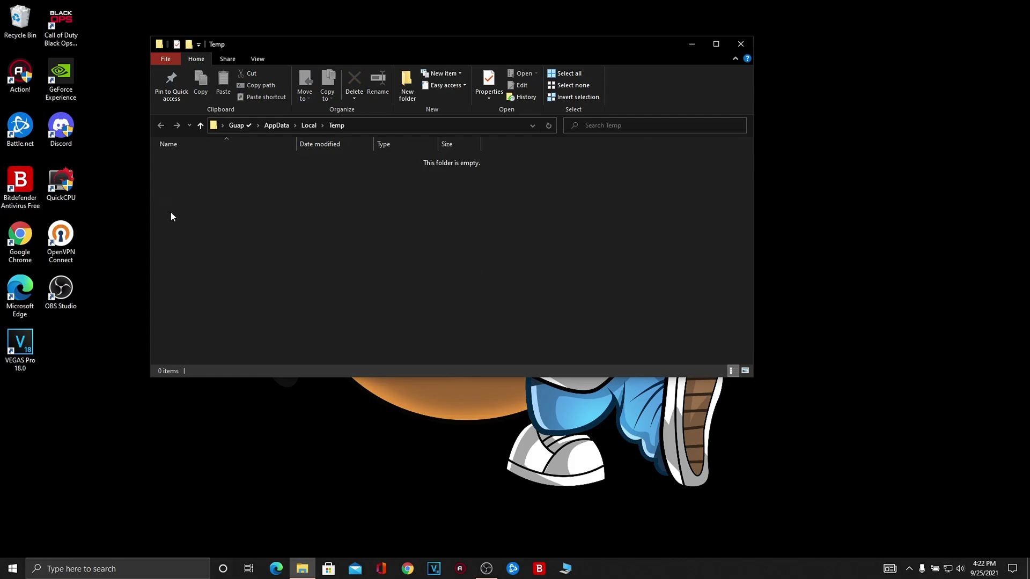
{"action": "left_click", "coordinate": [741, 44]}
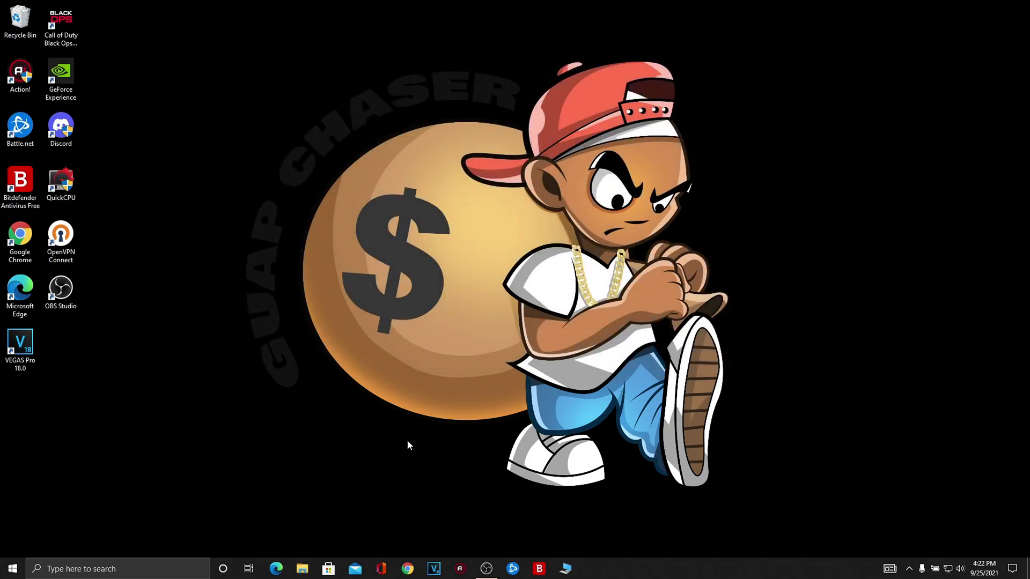
Open Prefetch via Run, delete its ReadyBoot folder, and close the window.
{"action": "left_click", "coordinate": [120, 570]}
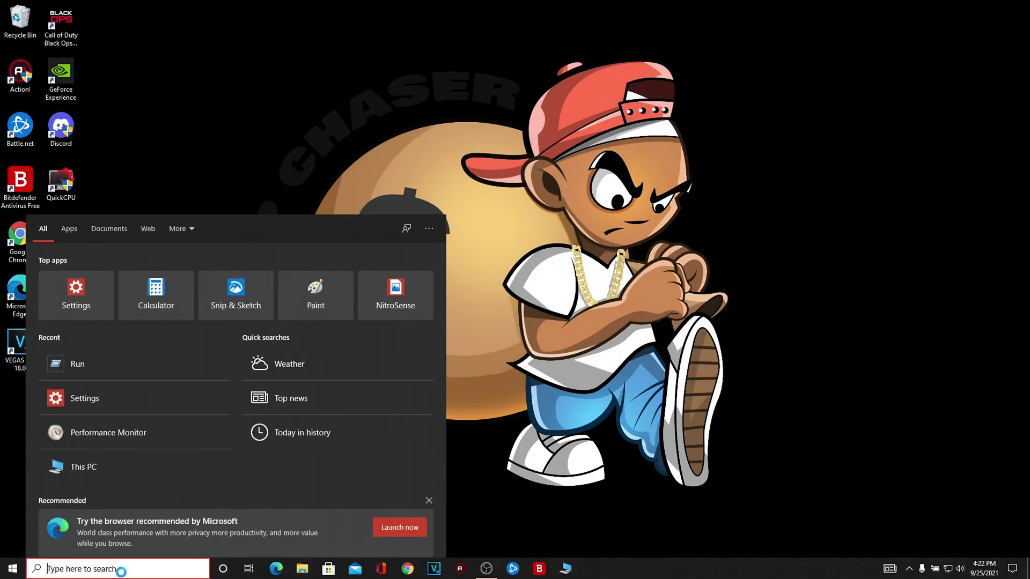
{"action": "type", "text": "run"}
{"action": "key", "text": "Return"}
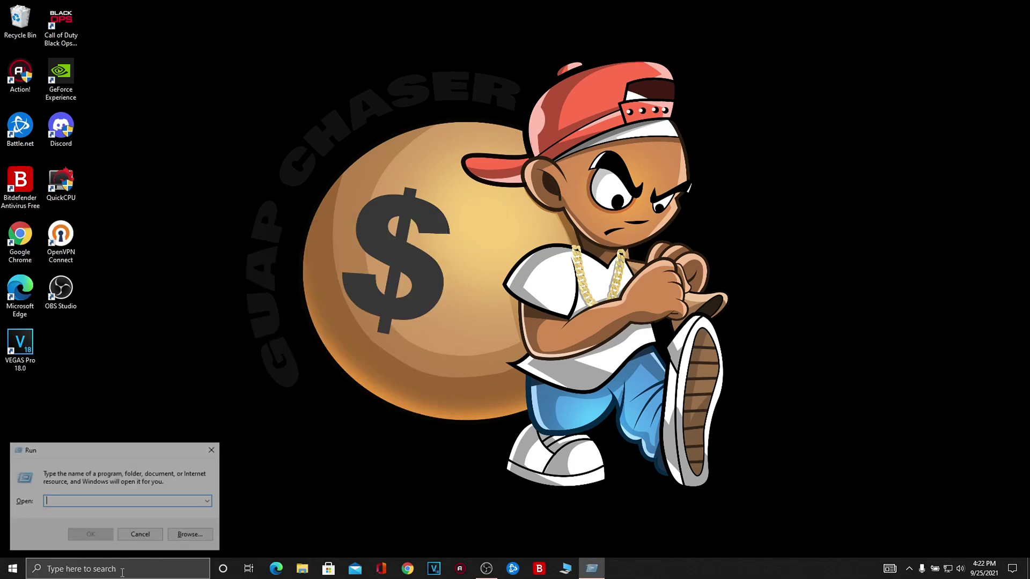
{"action": "type", "text": "pre"}
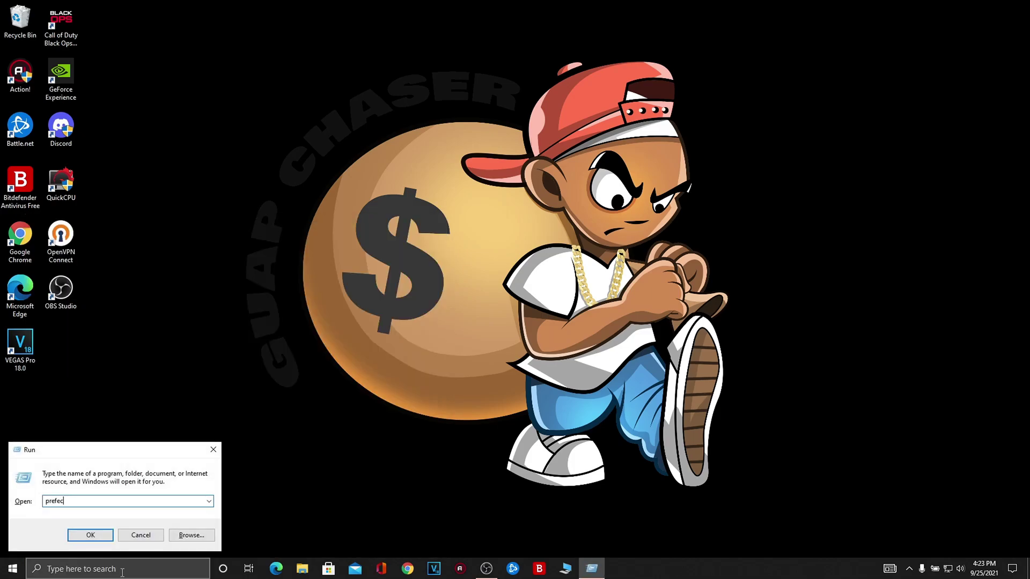
{"action": "type", "text": "fetch"}
{"action": "key", "text": "Return"}
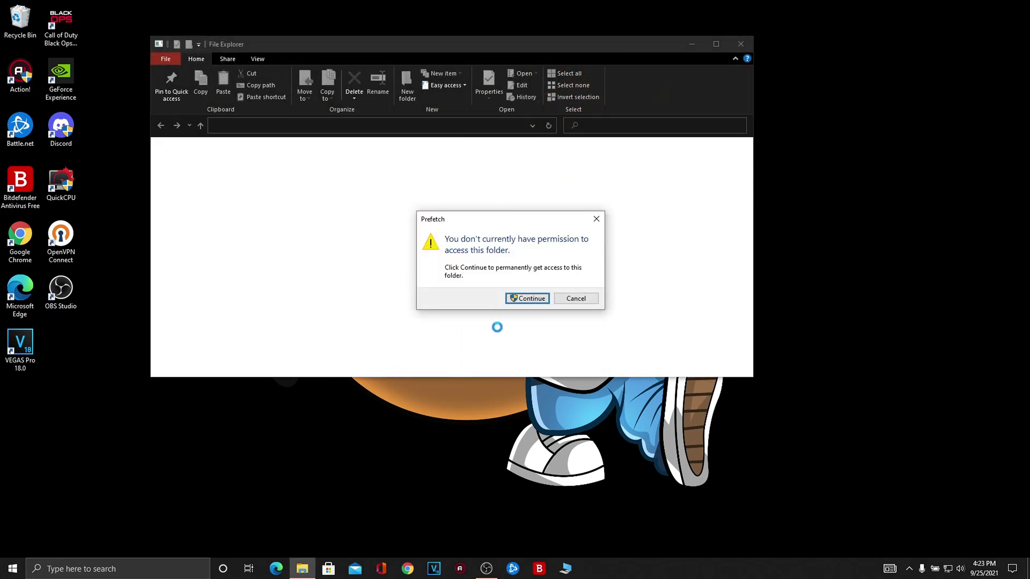
{"action": "left_click", "coordinate": [544, 296]}
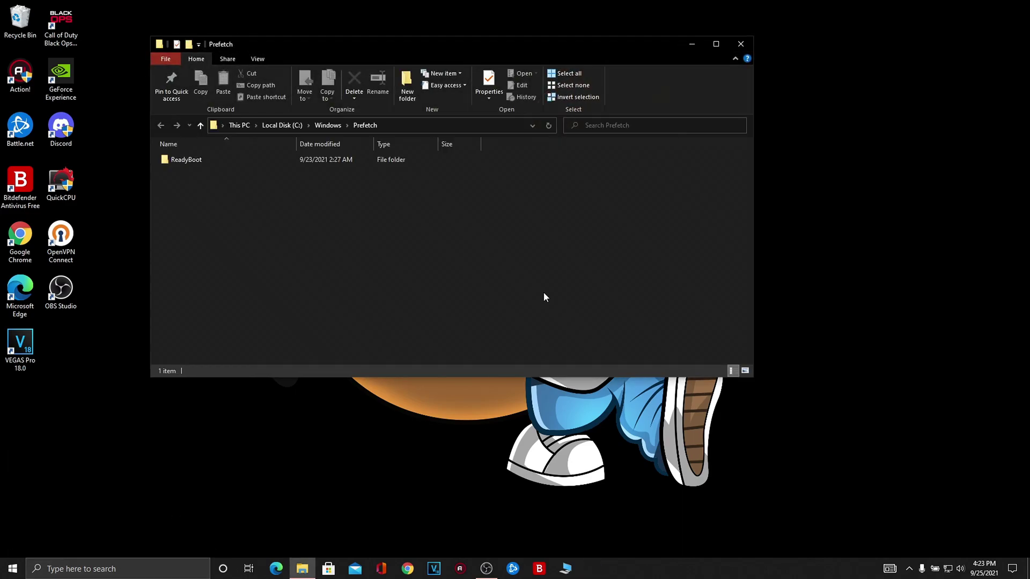
{"action": "left_click", "coordinate": [183, 155]}
{"action": "right_click", "coordinate": [183, 156]}
{"action": "left_click", "coordinate": [263, 370]}
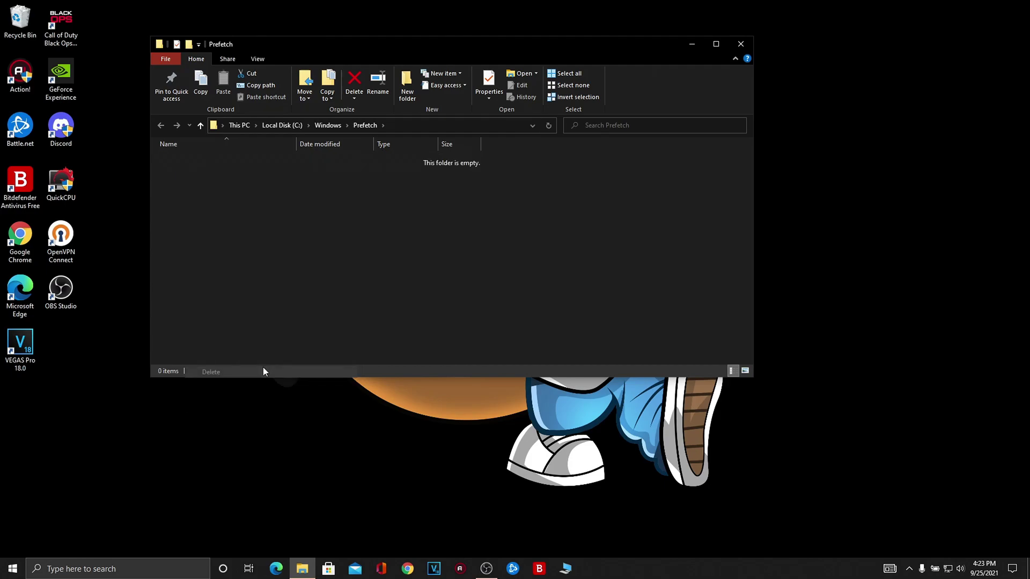
{"action": "left_click", "coordinate": [744, 45]}
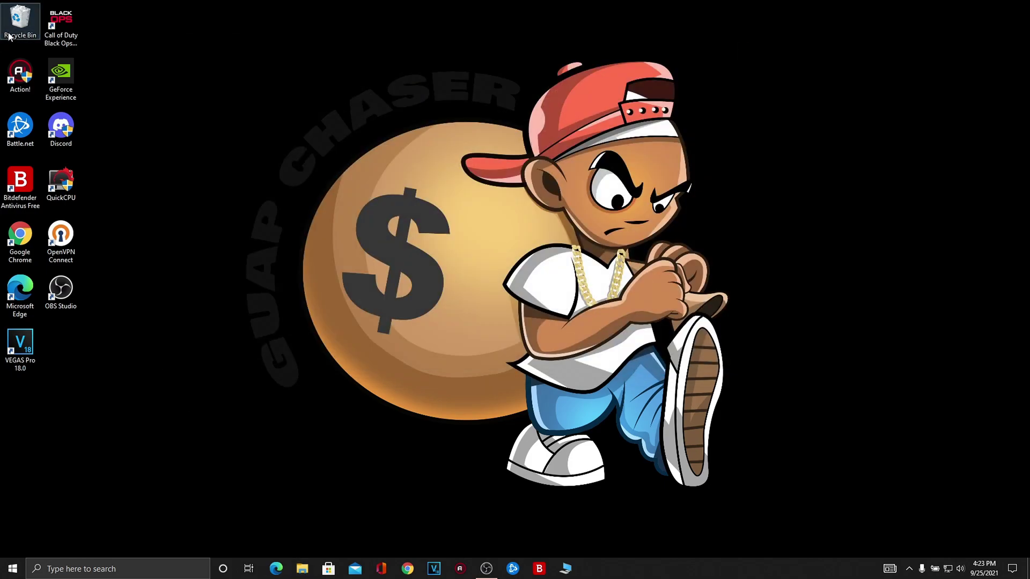
Empty the Recycle Bin, including the protected WinSAT folder, and close it.
{"action": "double_click", "coordinate": [9, 37]}
{"action": "left_click", "coordinate": [171, 86]}
{"action": "left_click", "coordinate": [558, 294]}
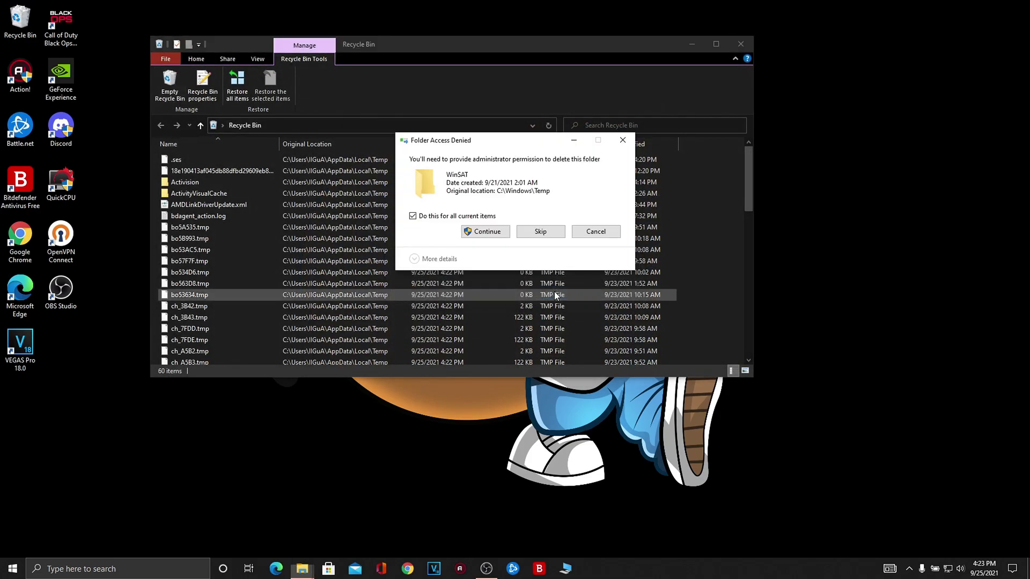
{"action": "left_click", "coordinate": [472, 231]}
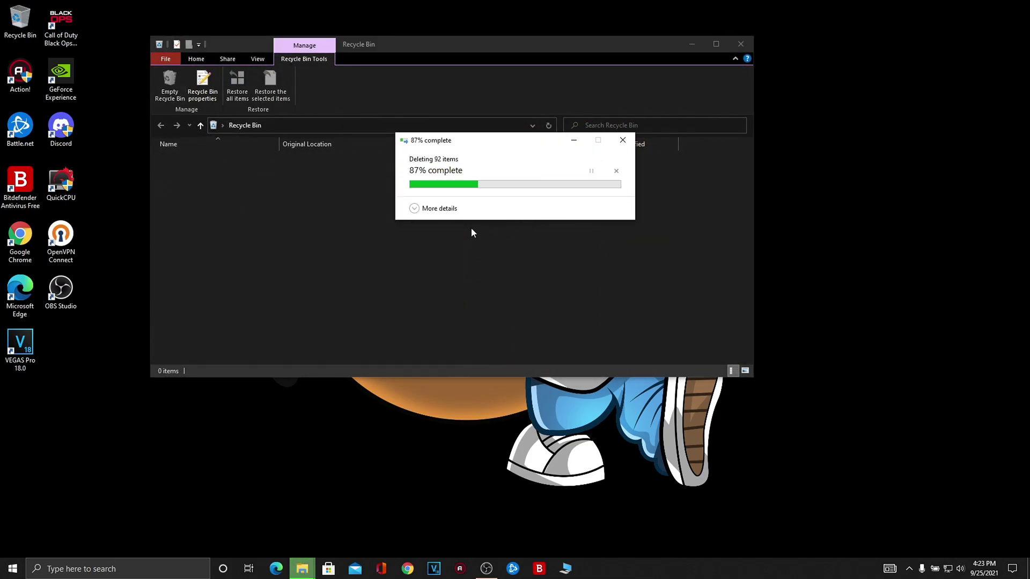
{"action": "left_click", "coordinate": [740, 43]}
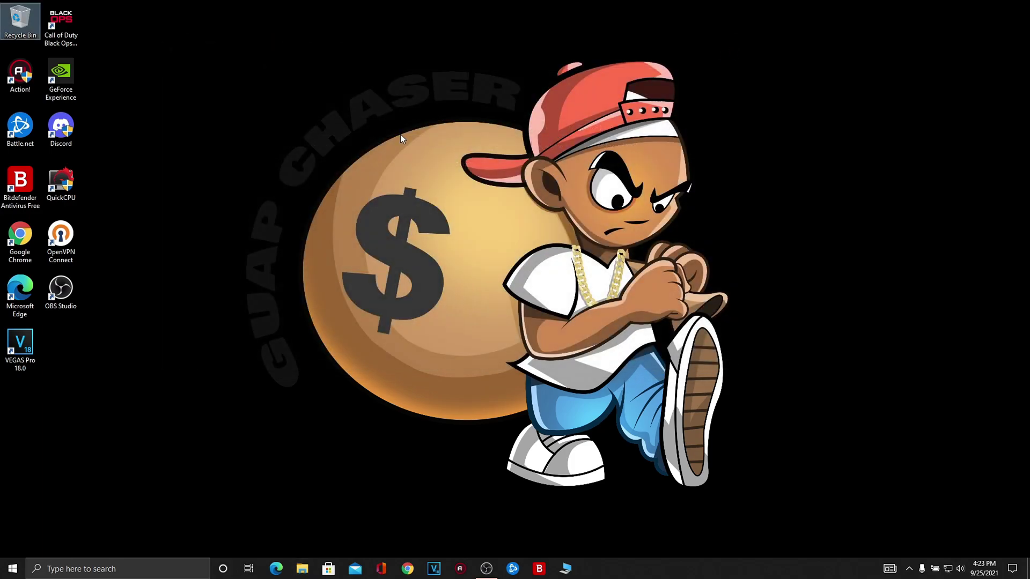
{"action": "left_click", "coordinate": [345, 235]}
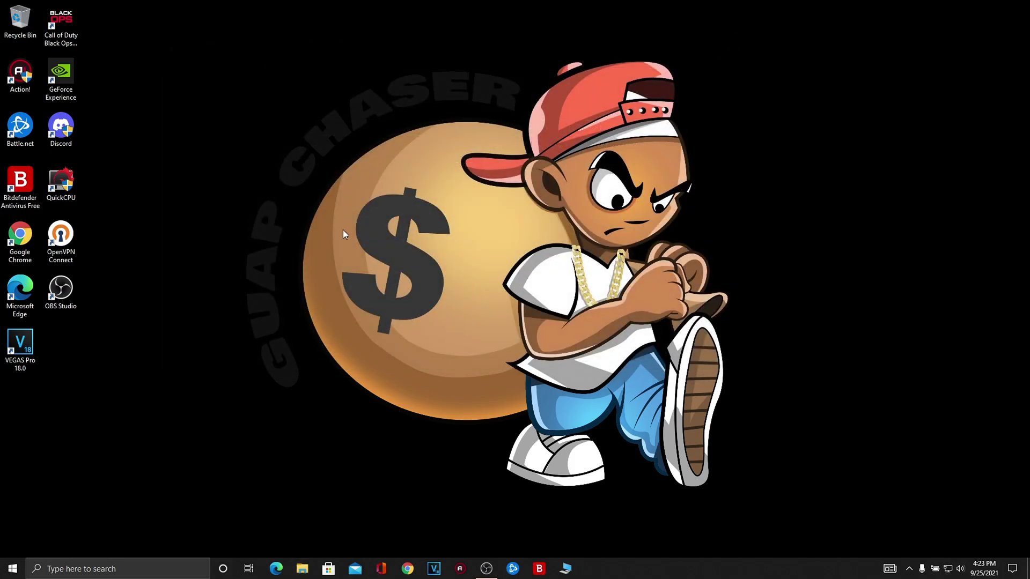
Launch Quick CPU, apply the High performance power plan, then minimize the window.
{"action": "double_click", "coordinate": [65, 185]}
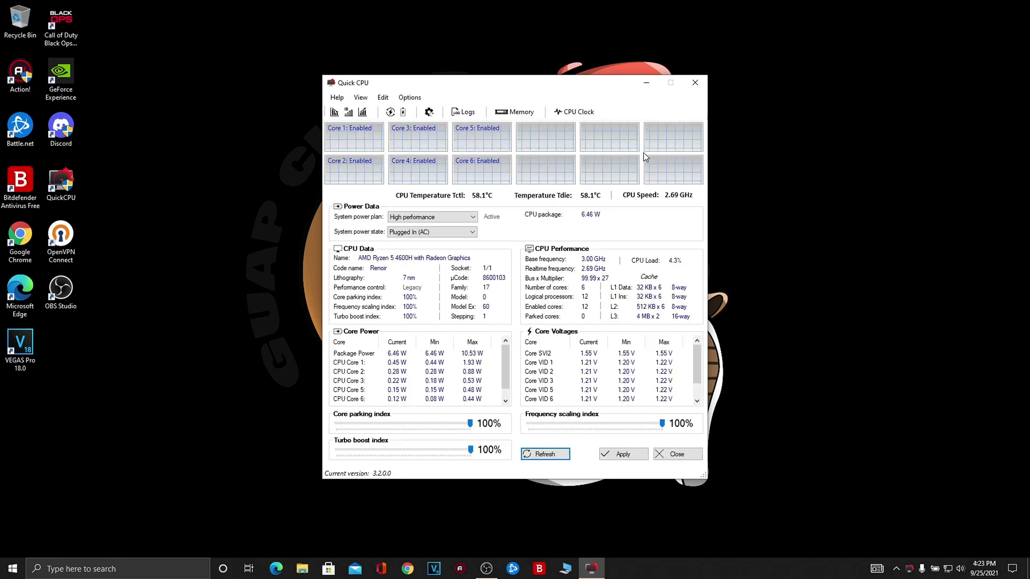
{"action": "left_click", "coordinate": [593, 314]}
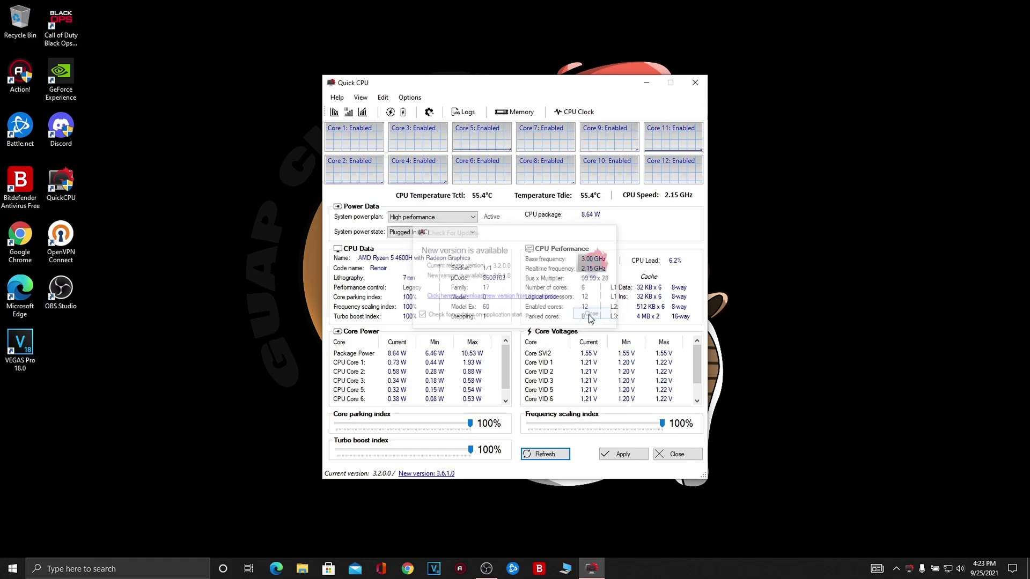
{"action": "left_click", "coordinate": [422, 219]}
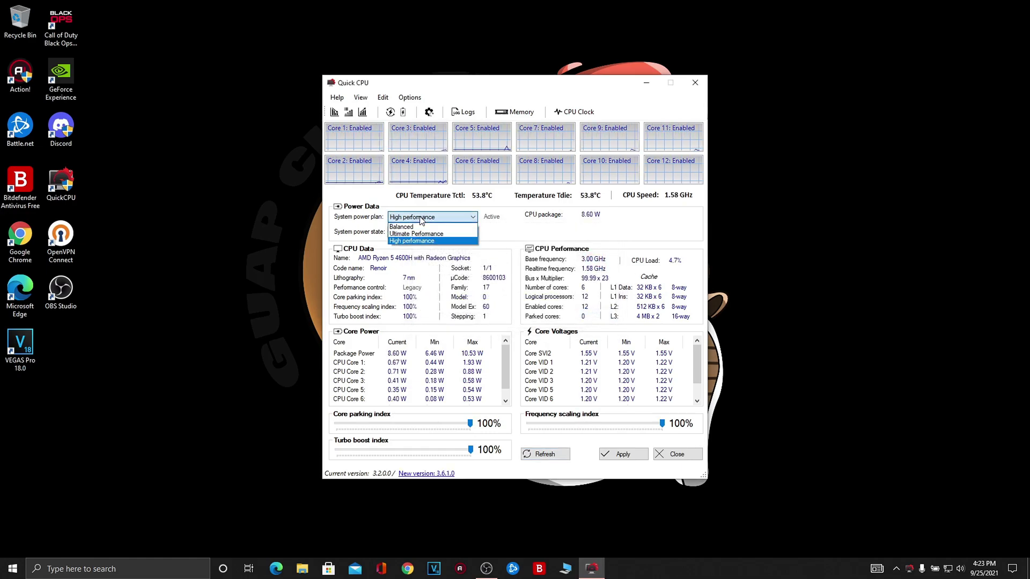
{"action": "left_click", "coordinate": [422, 226]}
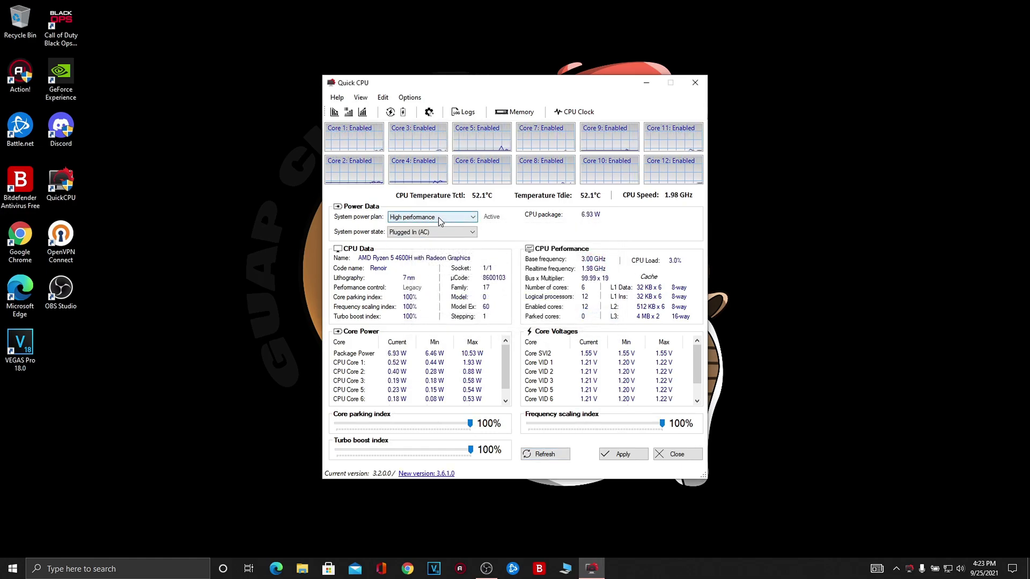
{"action": "left_click", "coordinate": [439, 217]}
{"action": "left_click", "coordinate": [439, 238]}
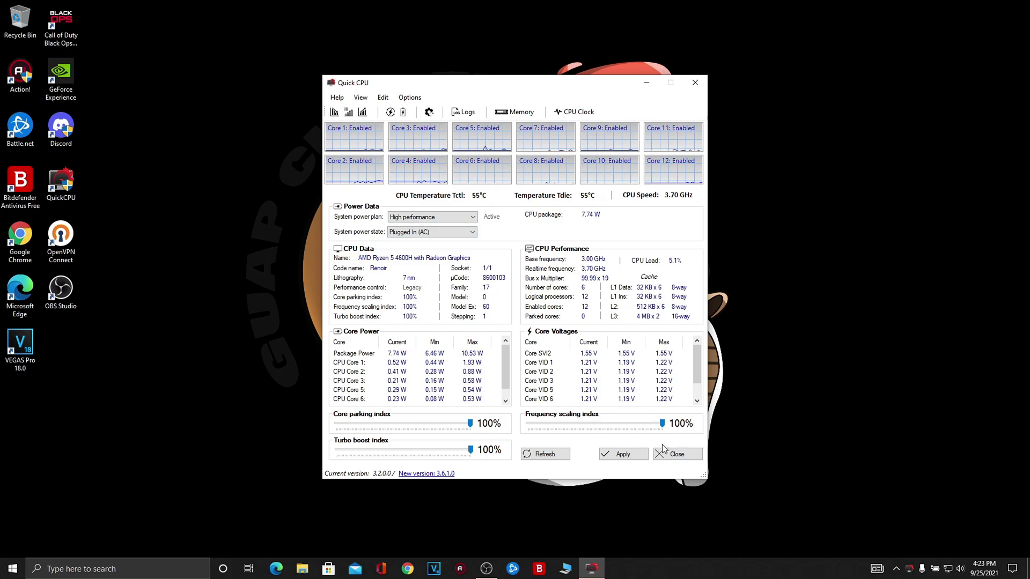
{"action": "left_click", "coordinate": [623, 454]}
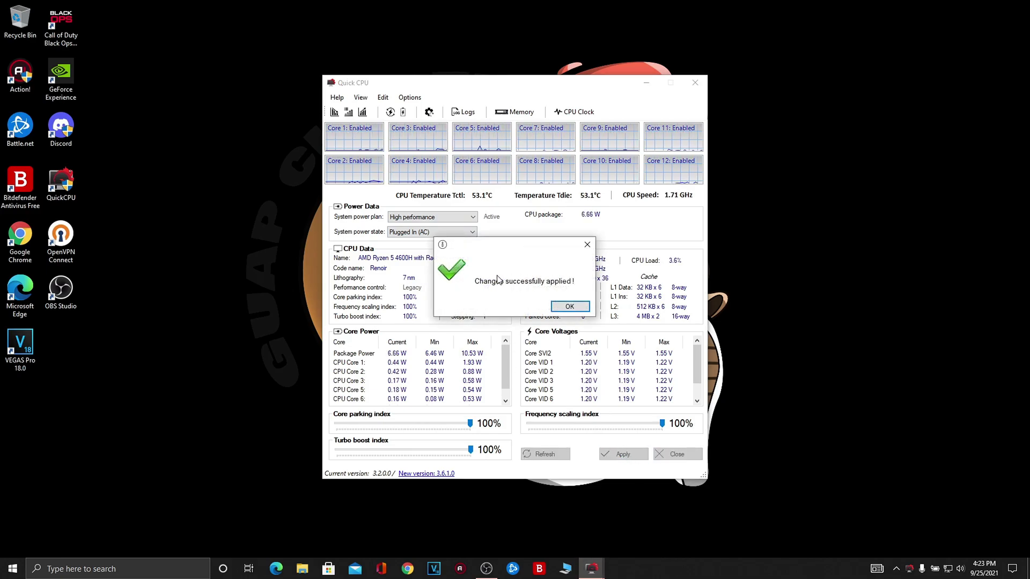
{"action": "left_click", "coordinate": [558, 307]}
{"action": "left_click", "coordinate": [648, 83]}
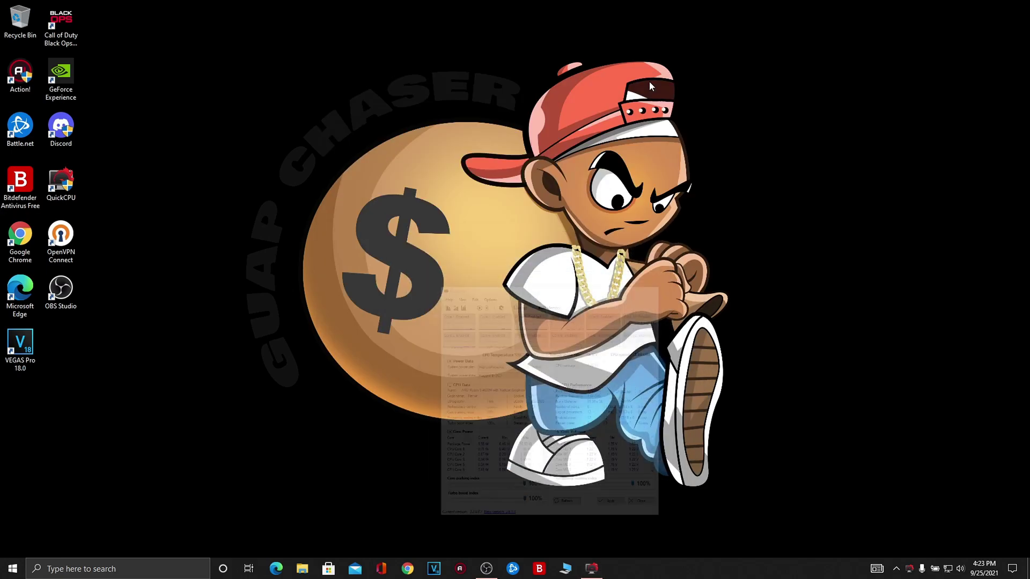
Open the High performance plan's advanced power settings from a 'po' search.
{"action": "left_click", "coordinate": [12, 570]}
{"action": "type", "text": "po"}
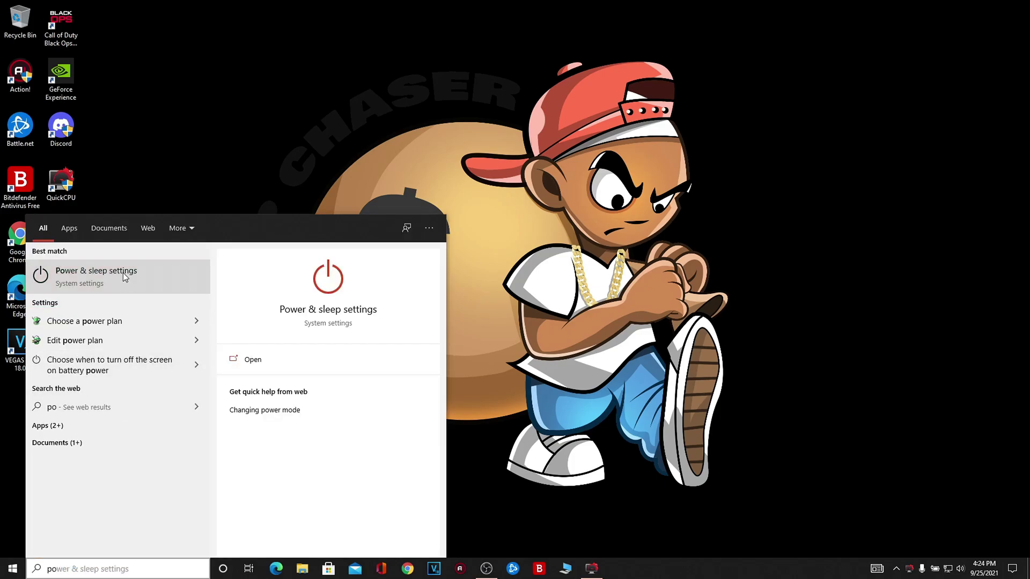
{"action": "left_click", "coordinate": [84, 321]}
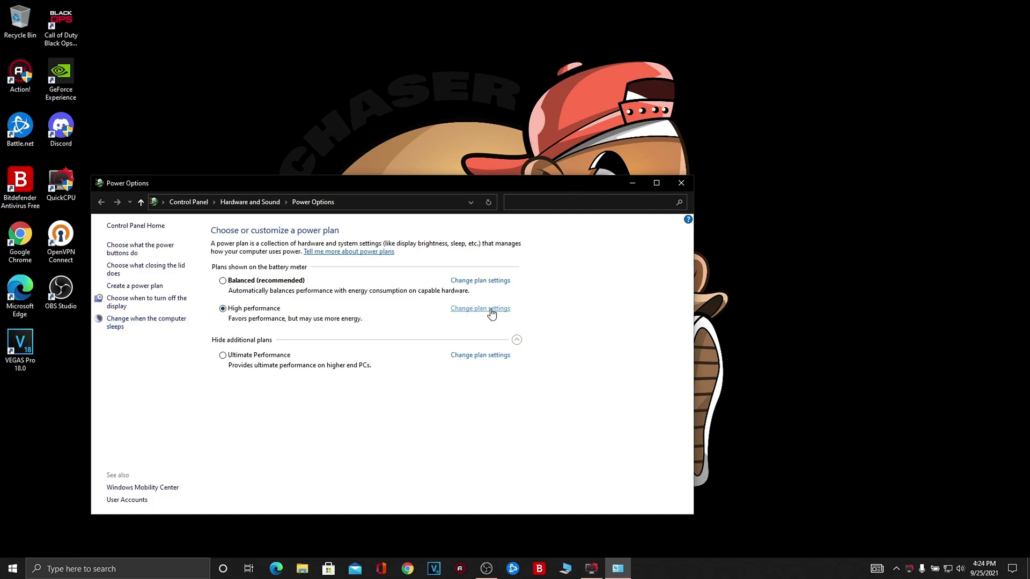
{"action": "left_click", "coordinate": [492, 310]}
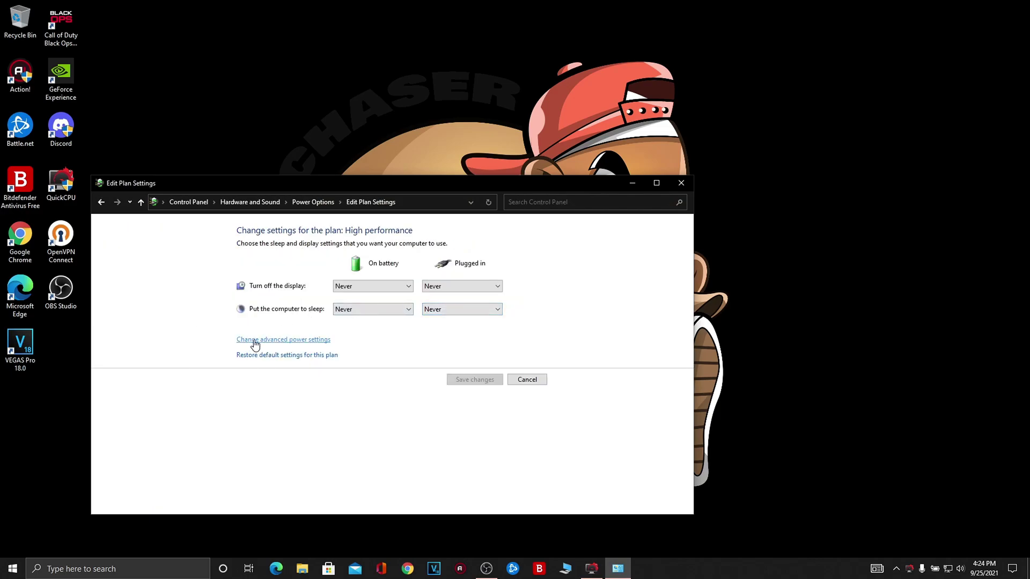
{"action": "left_click", "coordinate": [300, 341]}
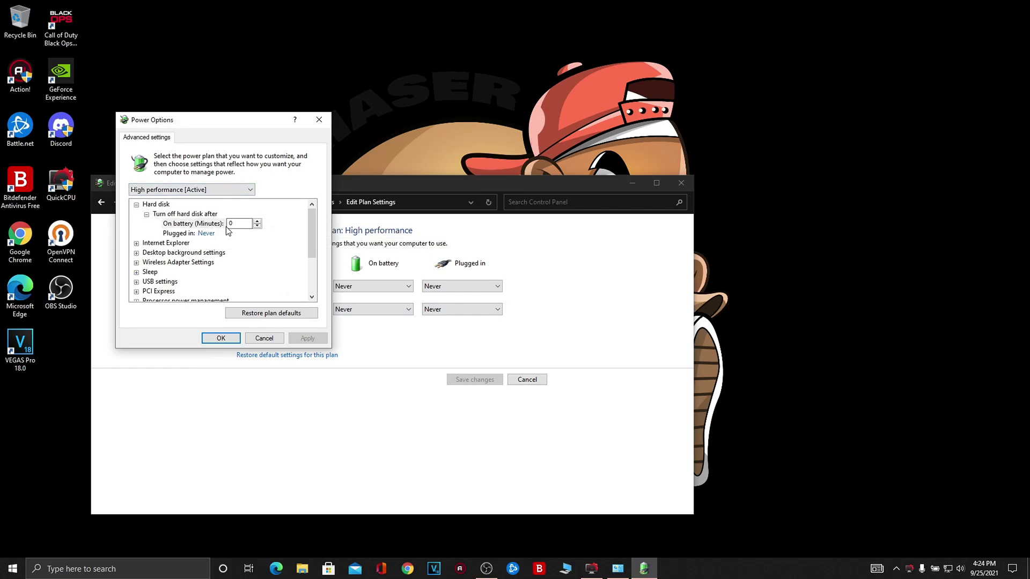
Set Hard disk turn-off to 0 (Never) for both on battery and plugged in.
{"action": "left_click", "coordinate": [136, 205]}
{"action": "left_click", "coordinate": [136, 205]}
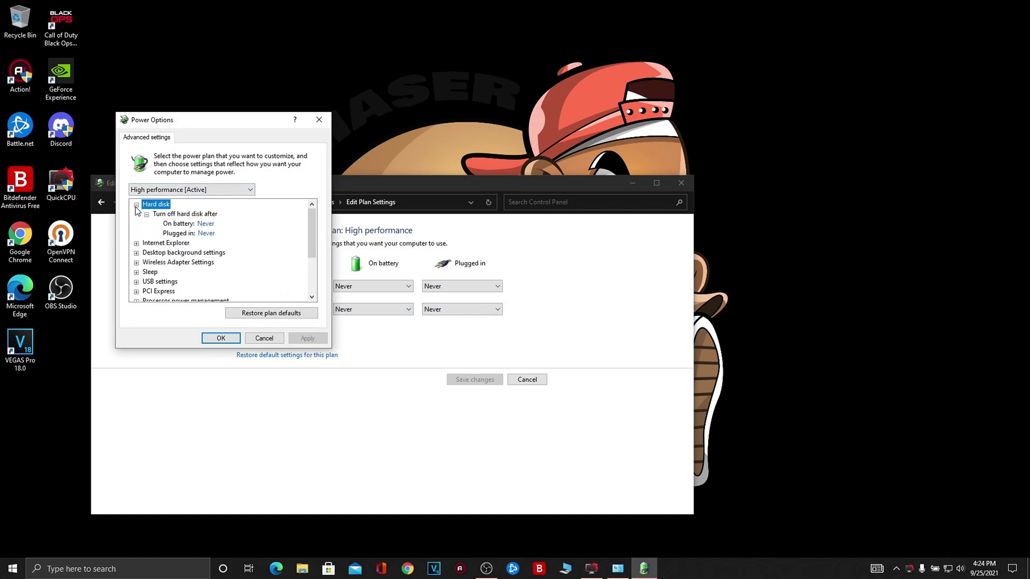
{"action": "left_click", "coordinate": [147, 214]}
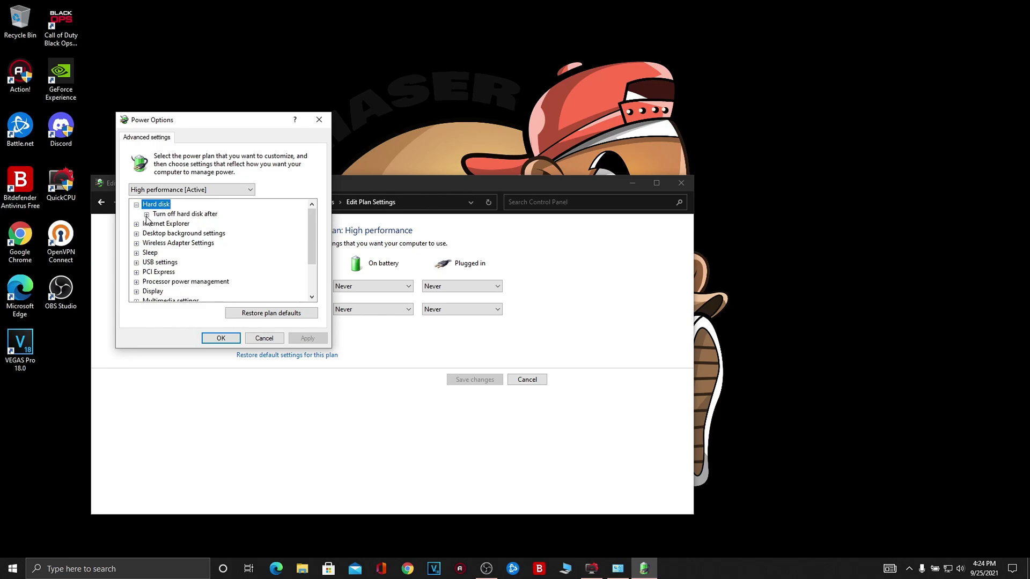
{"action": "left_click", "coordinate": [146, 214]}
{"action": "left_click", "coordinate": [193, 224]}
{"action": "left_click", "coordinate": [183, 233]}
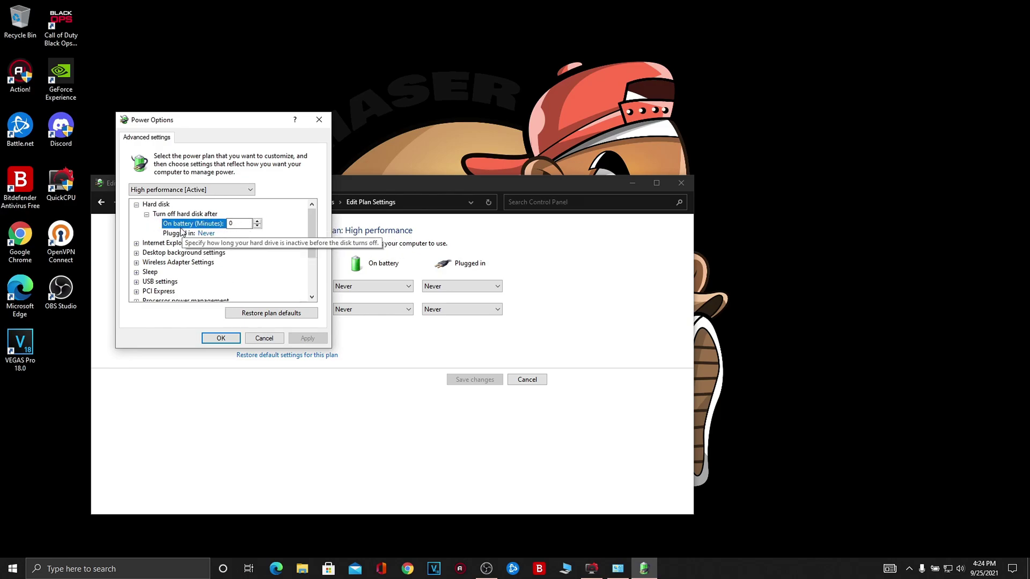
{"action": "left_click", "coordinate": [137, 205]}
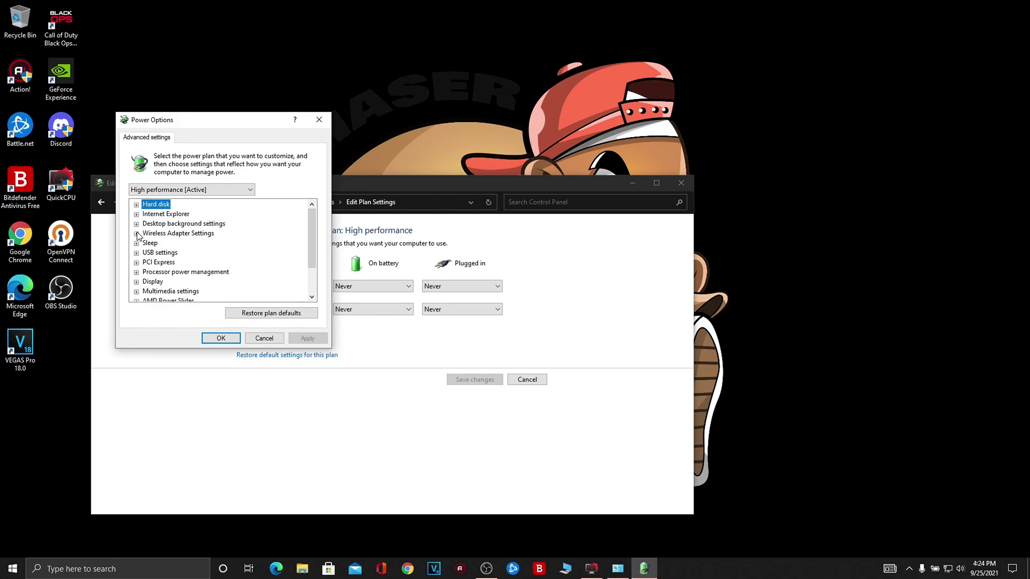
Review the Wireless Adapter power saving mode values, then close the power settings windows.
{"action": "left_click", "coordinate": [136, 233]}
{"action": "left_click", "coordinate": [147, 244]}
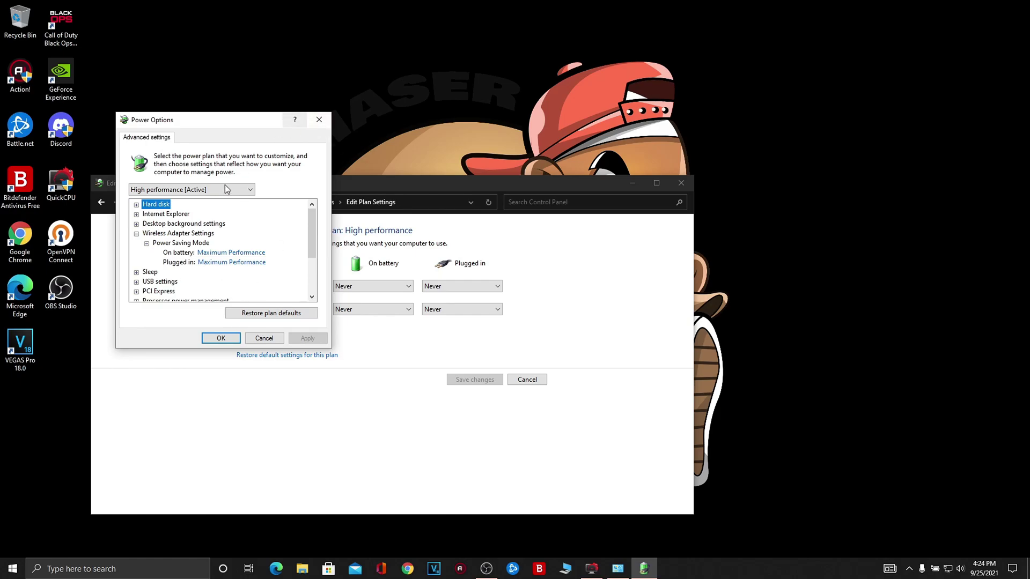
{"action": "left_click", "coordinate": [319, 120]}
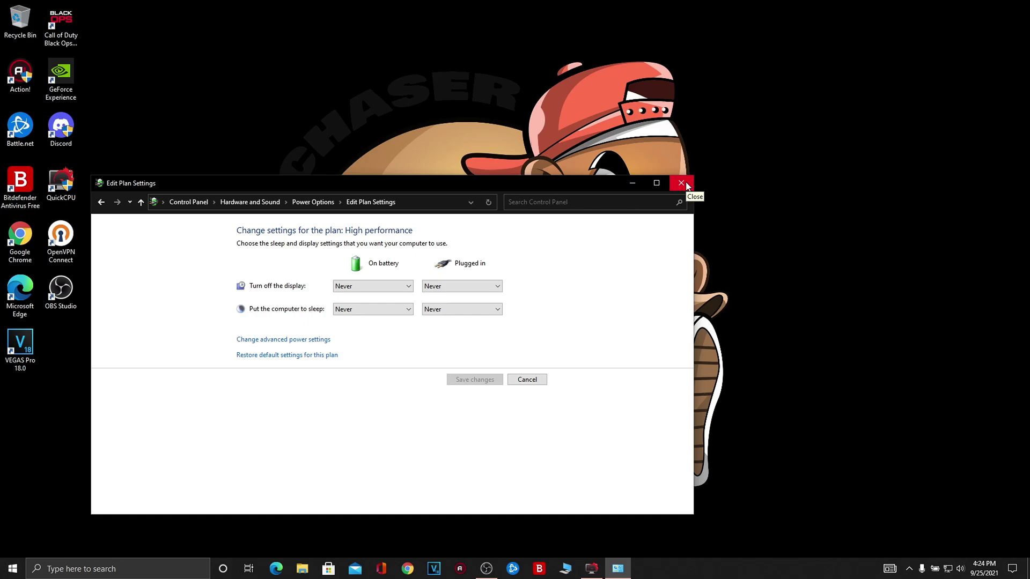
{"action": "left_click", "coordinate": [681, 183]}
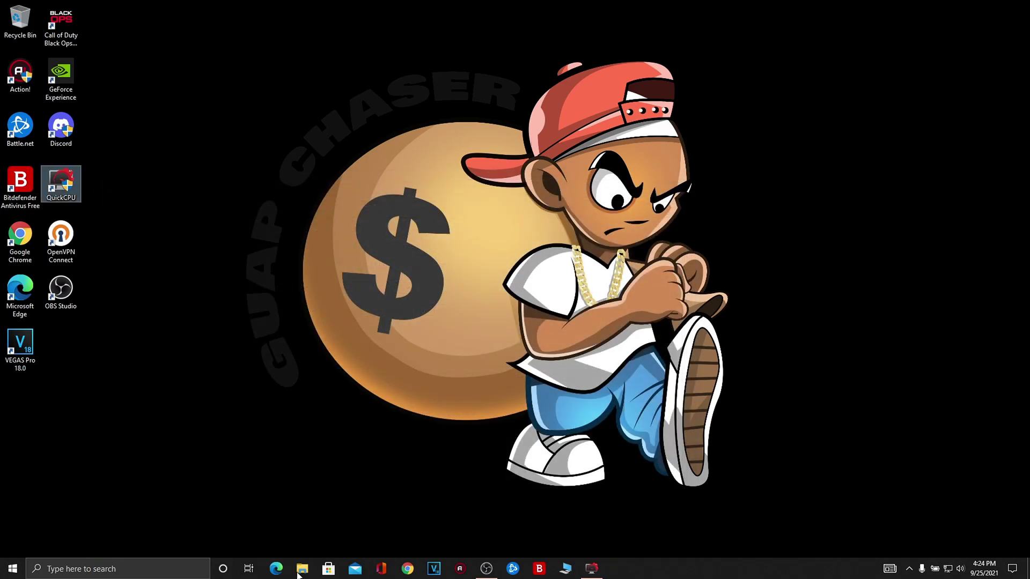
Extract the TimerResolution zip into the Downloads folder.
{"action": "left_click", "coordinate": [302, 568]}
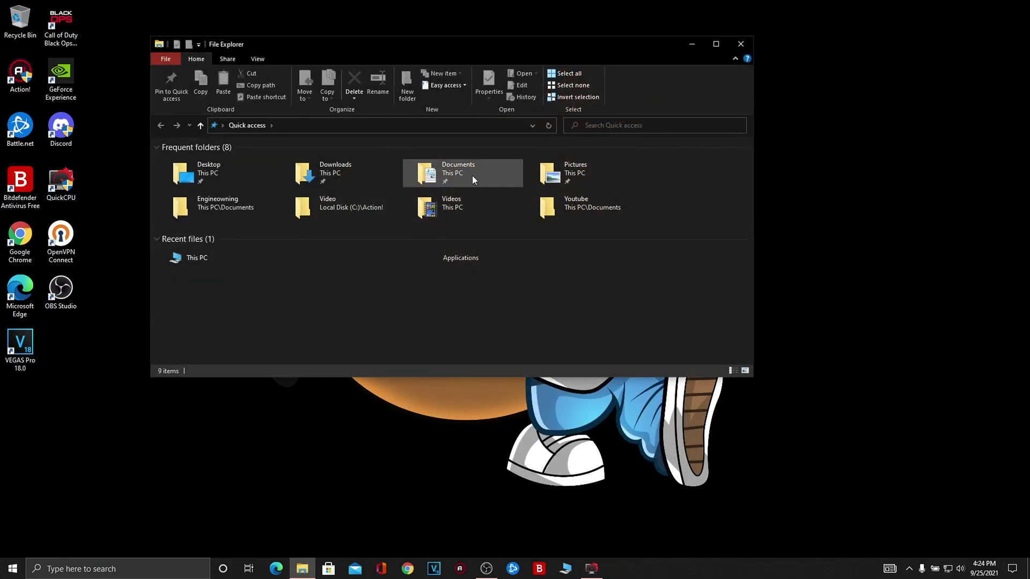
{"action": "double_click", "coordinate": [331, 173]}
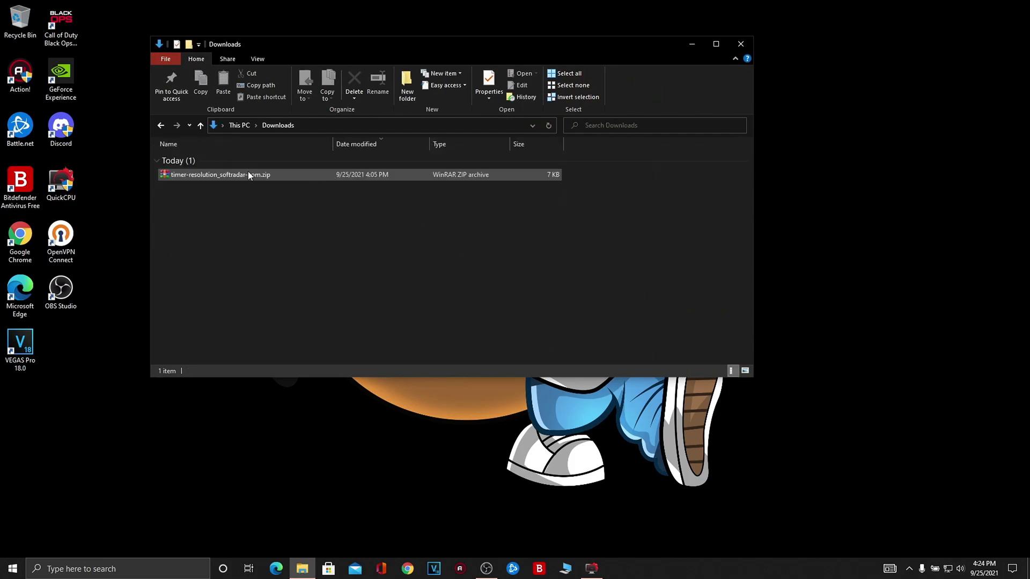
{"action": "right_click", "coordinate": [191, 177]}
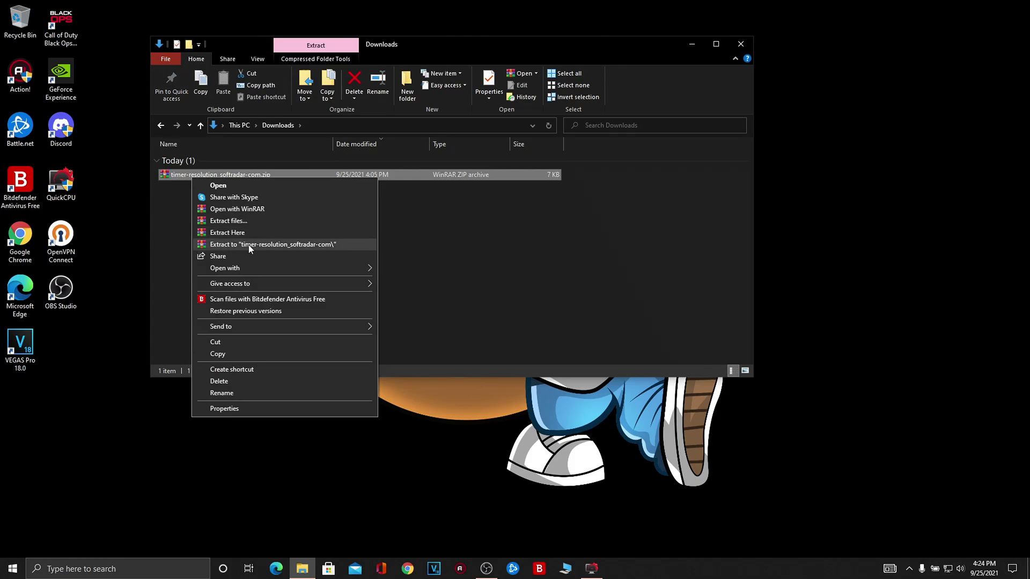
{"action": "left_click", "coordinate": [249, 245]}
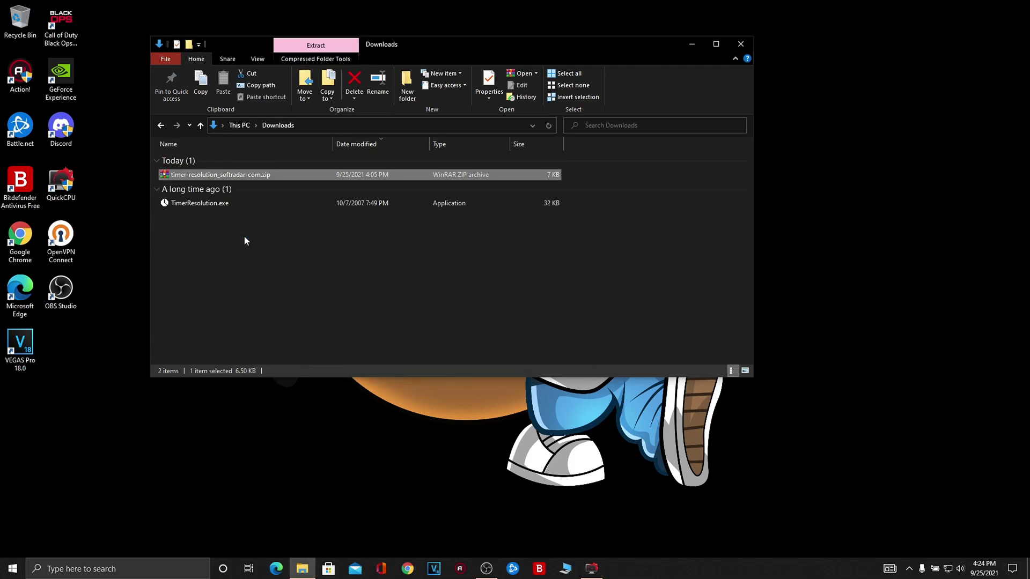
Run TimerResolution.exe at Maximum resolution (0.499 ms), leave it running, and close Explorer.
{"action": "left_click", "coordinate": [195, 202]}
{"action": "double_click", "coordinate": [195, 203]}
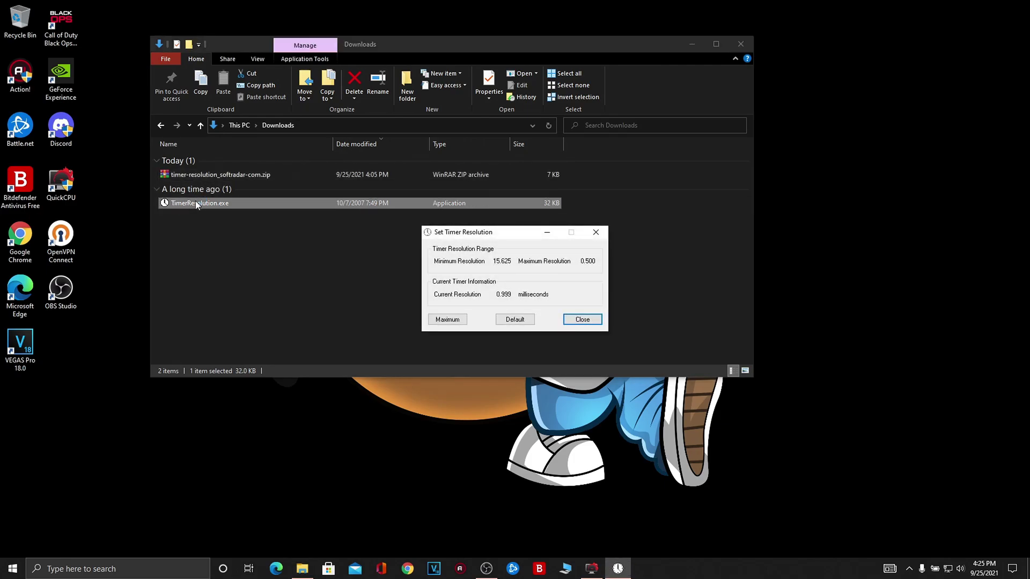
{"action": "left_click", "coordinate": [447, 320]}
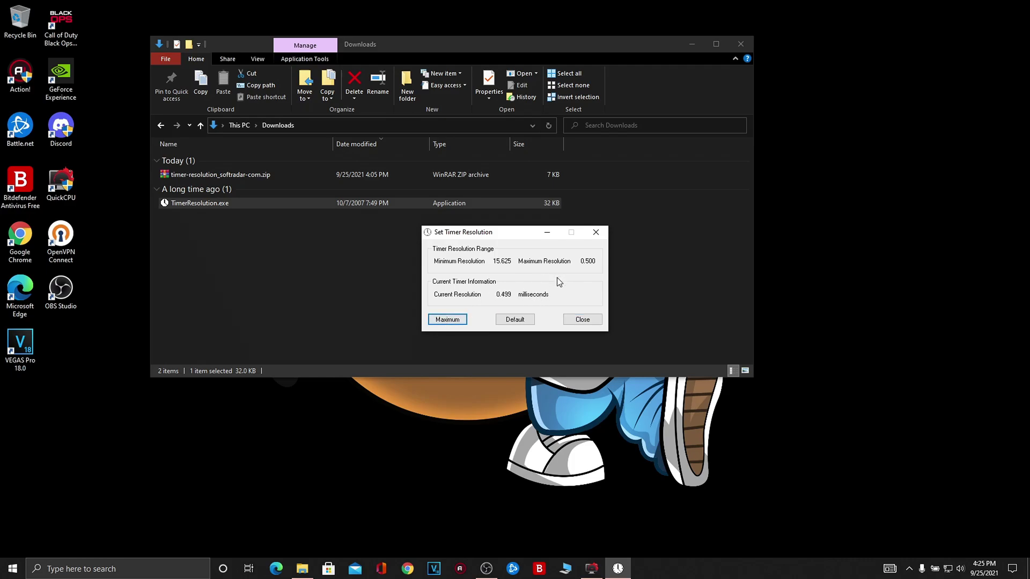
{"action": "key", "text": "alt+F4"}
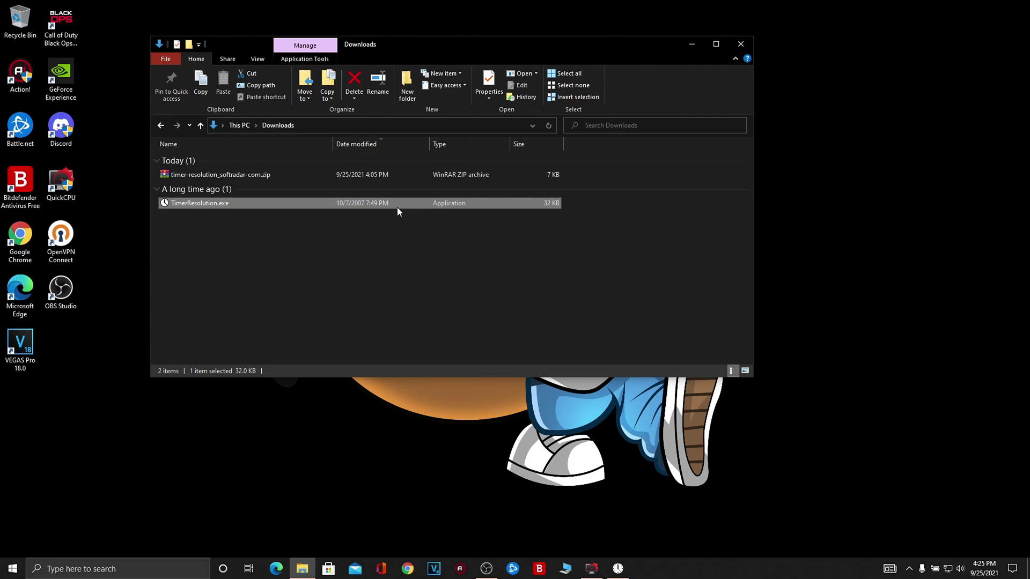
{"action": "left_click", "coordinate": [740, 44]}
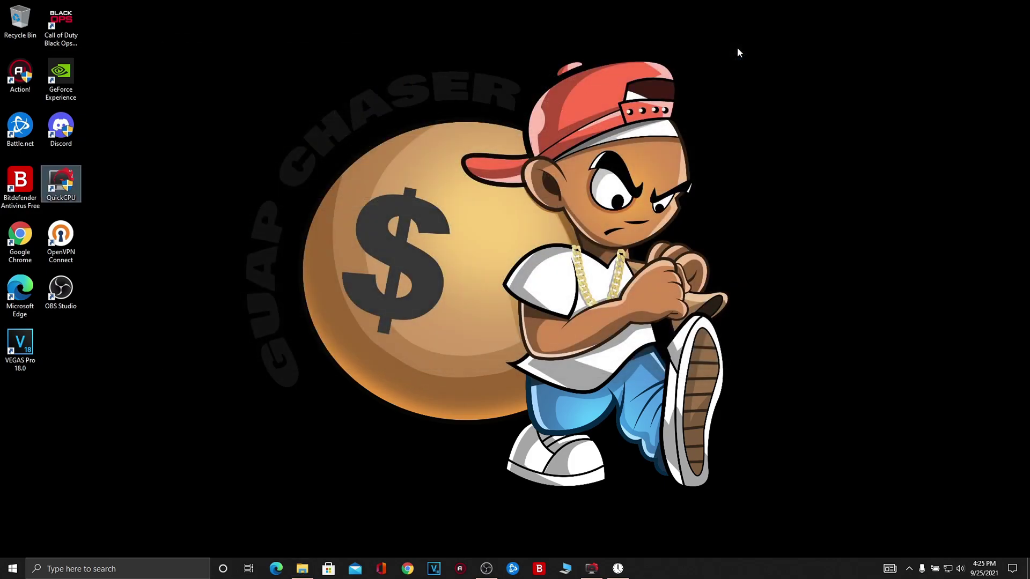
{"action": "right_click", "coordinate": [405, 260]}
{"action": "left_click", "coordinate": [445, 360]}
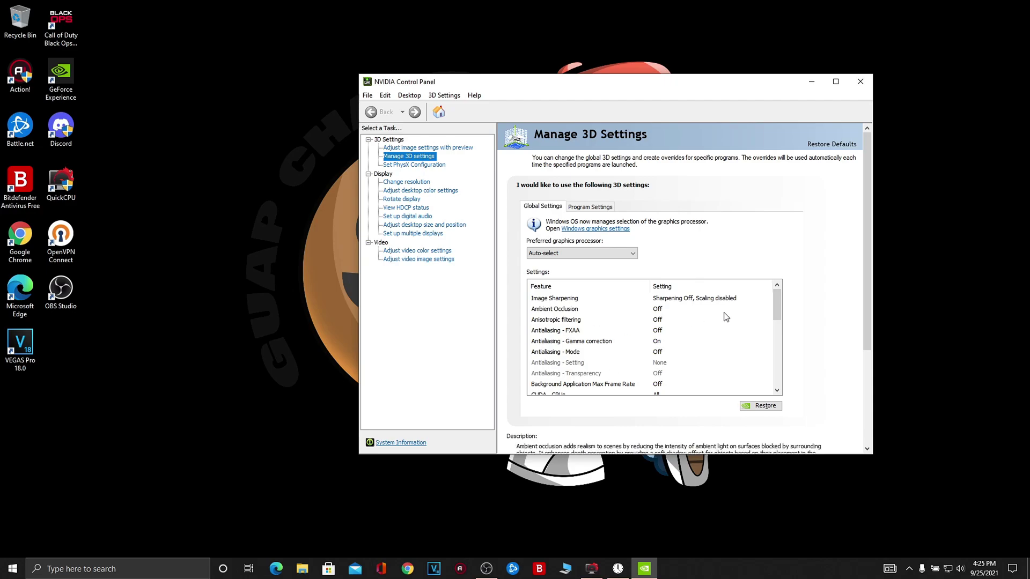
{"action": "left_click_drag", "start_coordinate": [777, 296], "coordinate": [780, 315]}
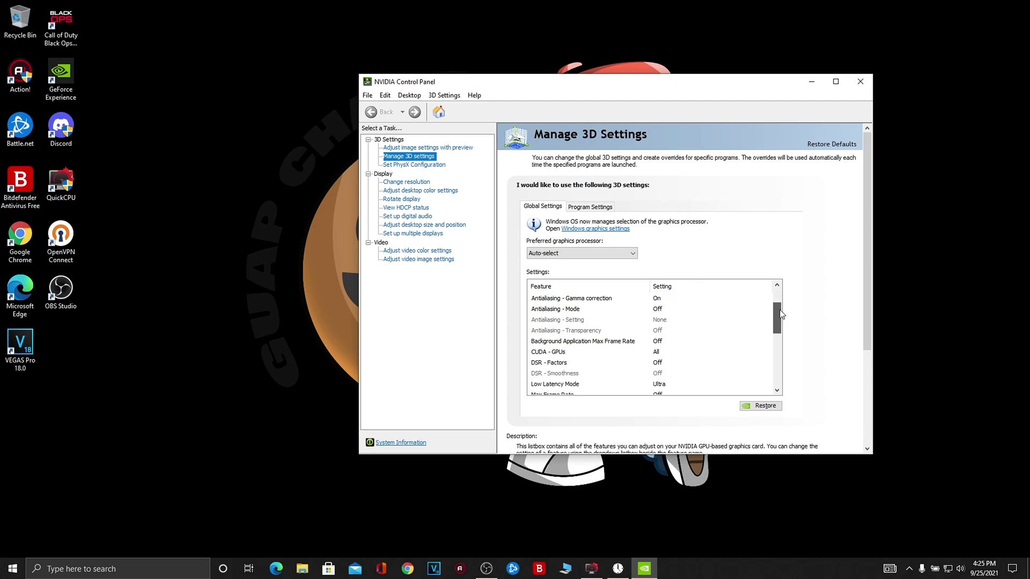
{"action": "mouse_move", "coordinate": [781, 315]}
{"action": "left_mouse_down"}
{"action": "mouse_move", "coordinate": [779, 375]}
{"action": "mouse_move", "coordinate": [781, 295]}
{"action": "left_mouse_up"}
{"action": "left_click", "coordinate": [860, 82]}
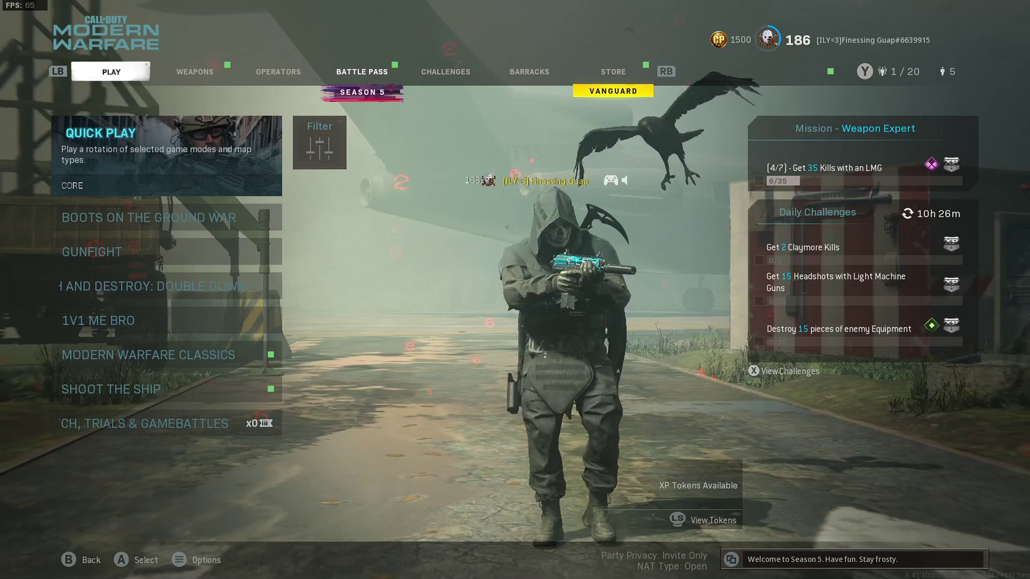
In Warzone's Graphics options, review Display Monitor, Display Adapter, Render Resolution and Aspect Ratio.
{"action": "key", "text": "Escape"}
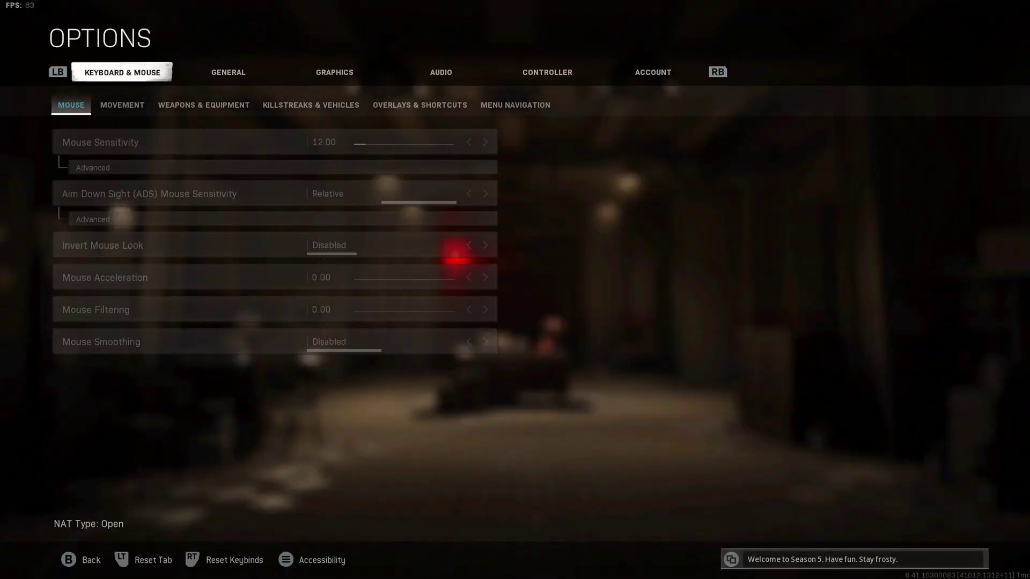
{"action": "key", "text": "e"}
{"action": "key", "text": "e"}
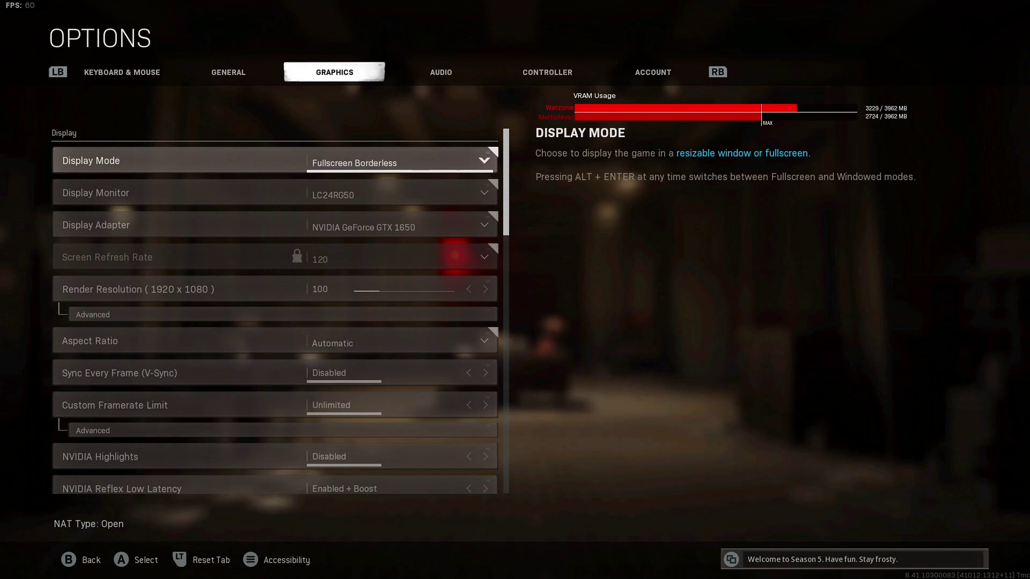
{"action": "left_click", "coordinate": [268, 193]}
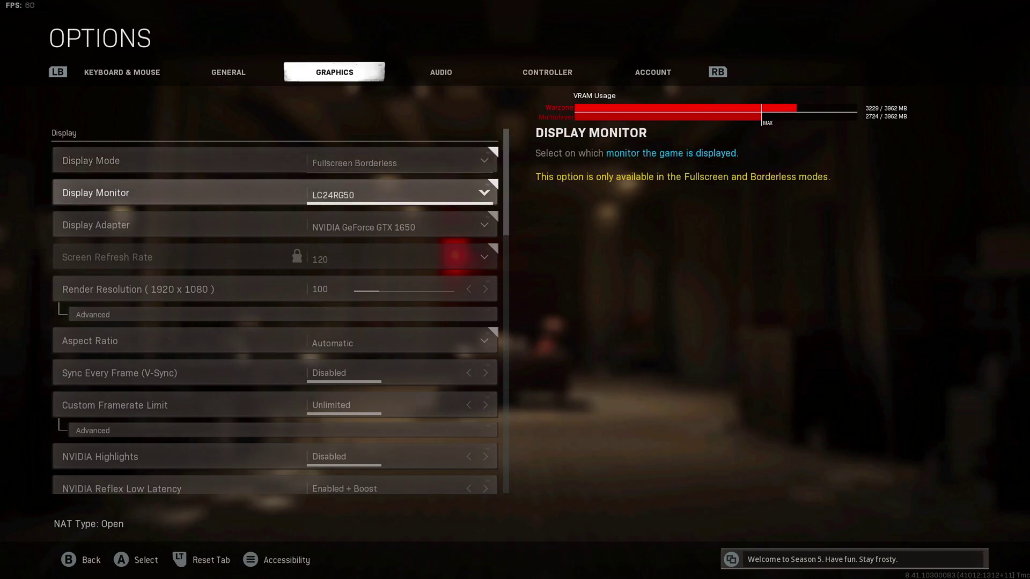
{"action": "left_click", "coordinate": [268, 225]}
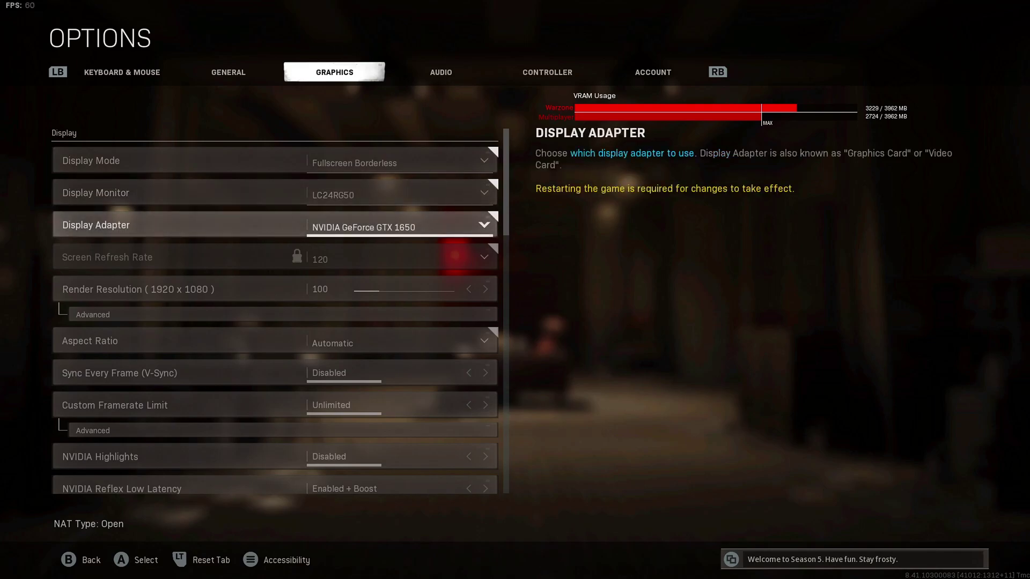
{"action": "left_click", "coordinate": [183, 289]}
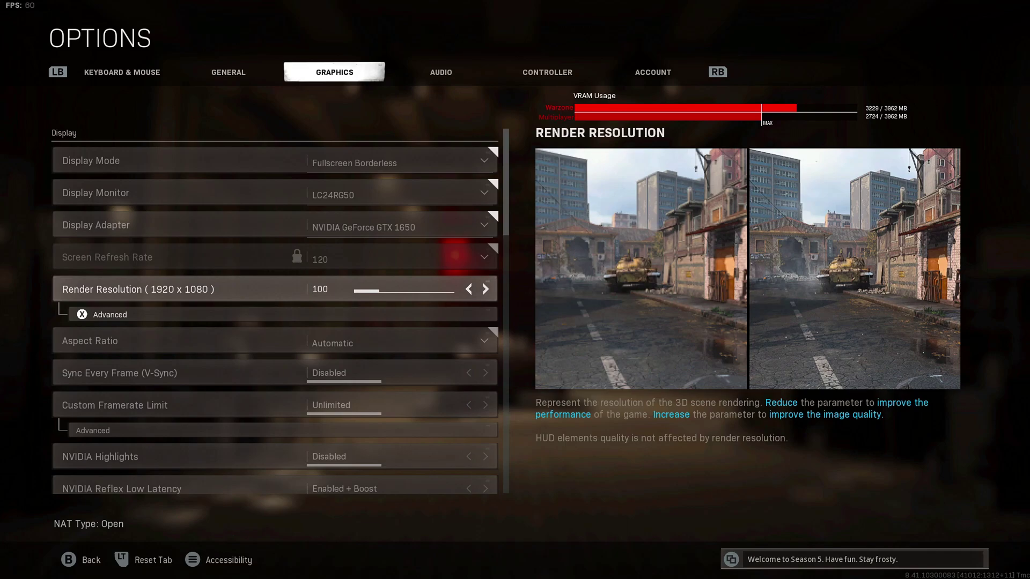
{"action": "left_click", "coordinate": [268, 341]}
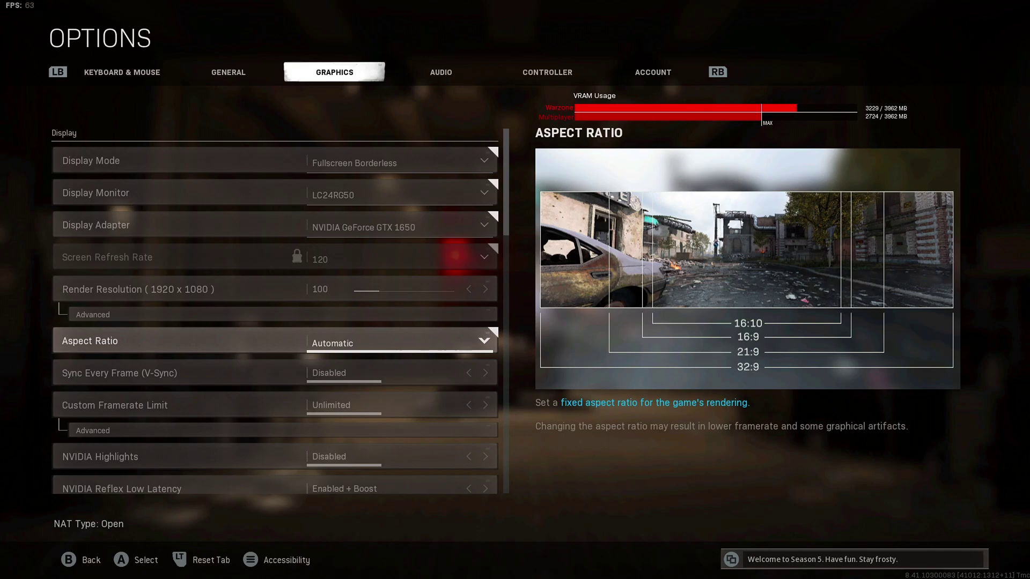
{"action": "key", "text": "Down"}
{"action": "key", "text": "Down"}
{"action": "key", "text": "Down"}
{"action": "key", "text": "Down"}
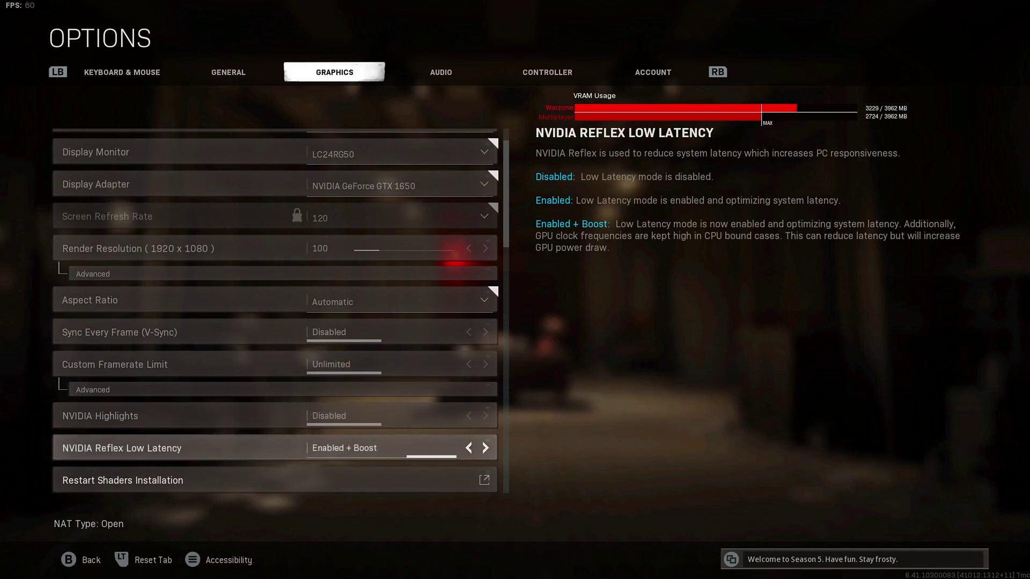
{"action": "key", "text": "Down"}
{"action": "key", "text": "Up"}
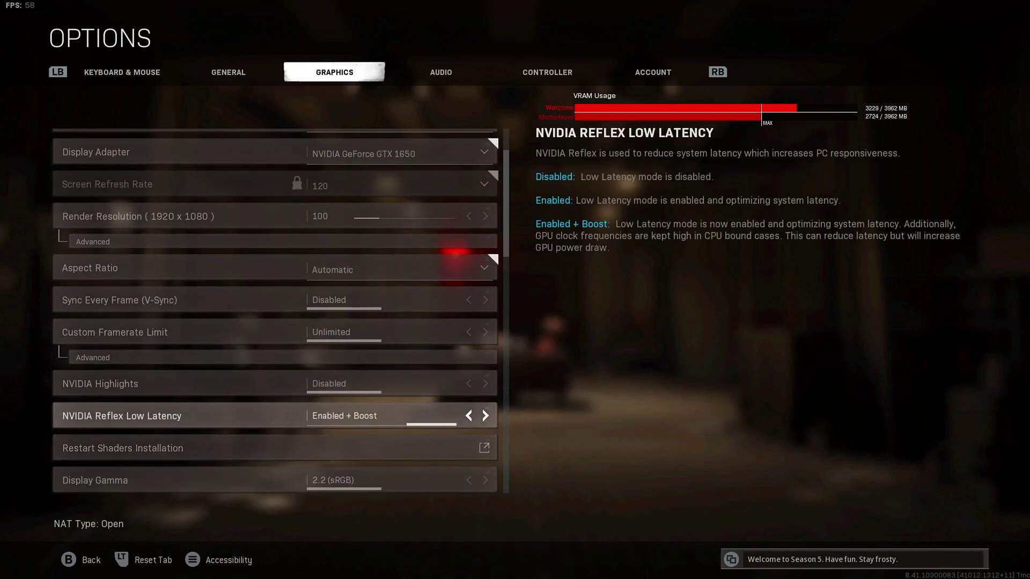
{"action": "key", "text": "Left"}
{"action": "key", "text": "Right"}
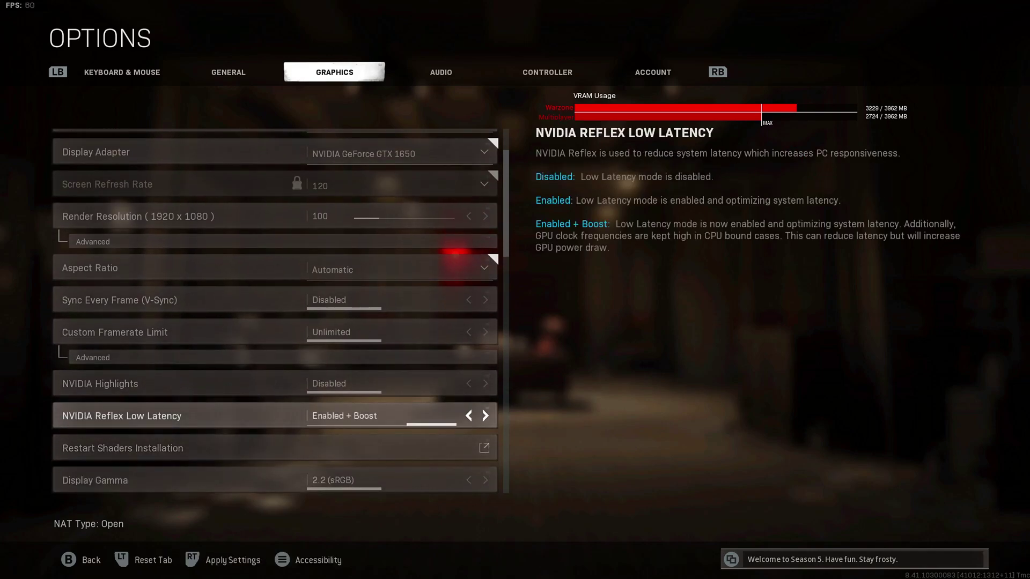
{"action": "key", "text": "Down"}
{"action": "key", "text": "Up"}
{"action": "key", "text": "Down"}
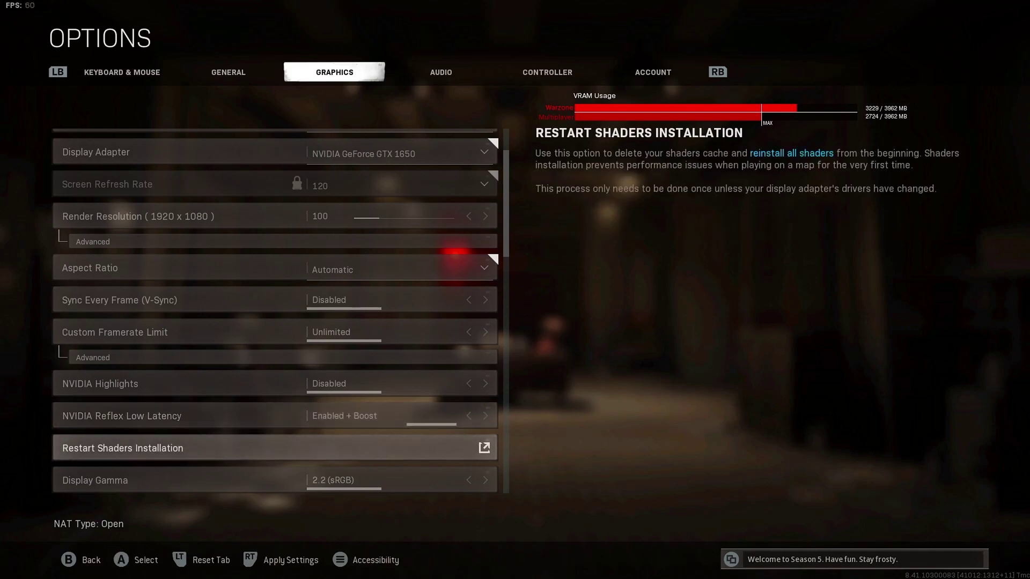
{"action": "key", "text": "Down"}
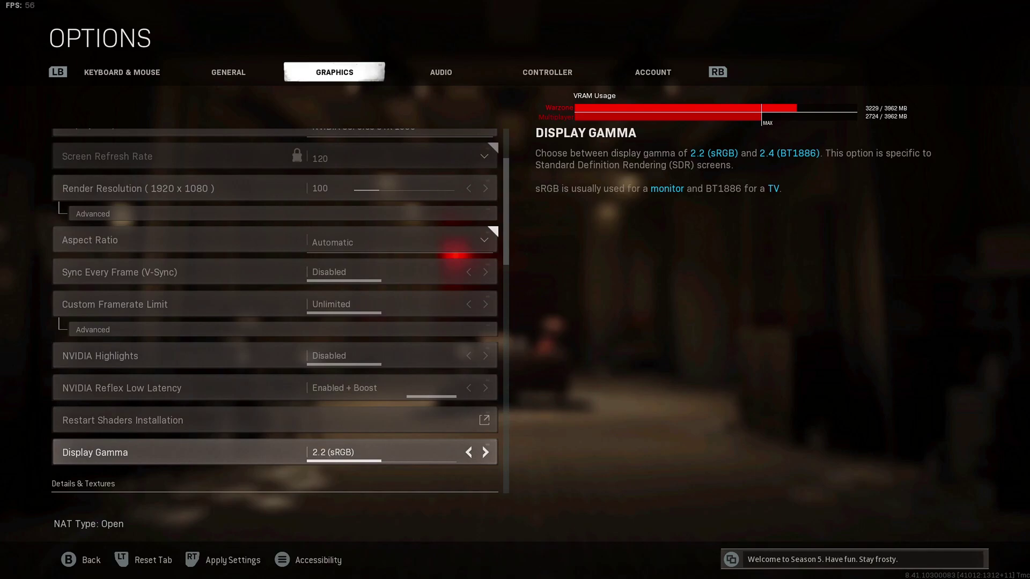
{"action": "key", "text": "Down"}
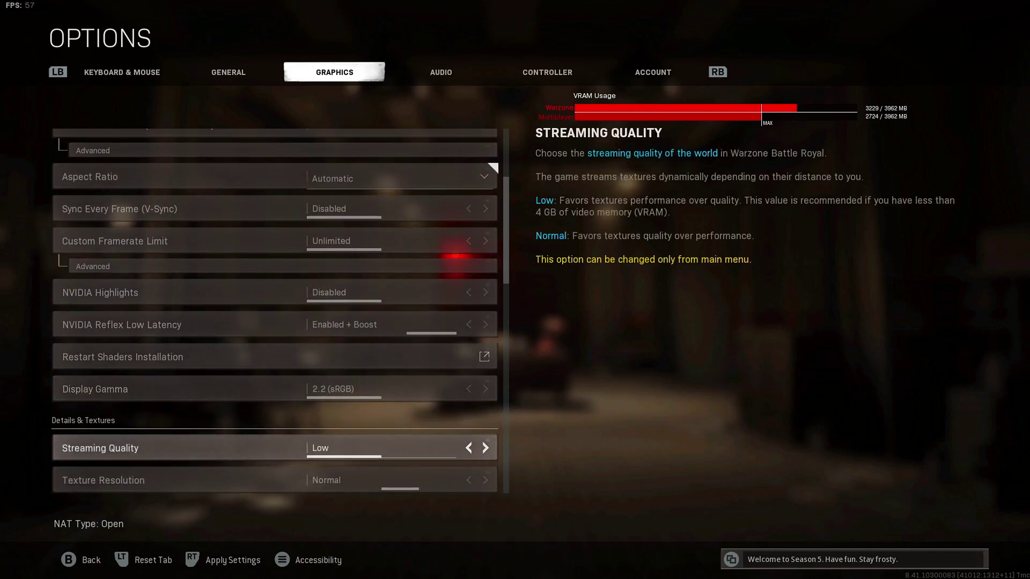
{"action": "key", "text": "Down"}
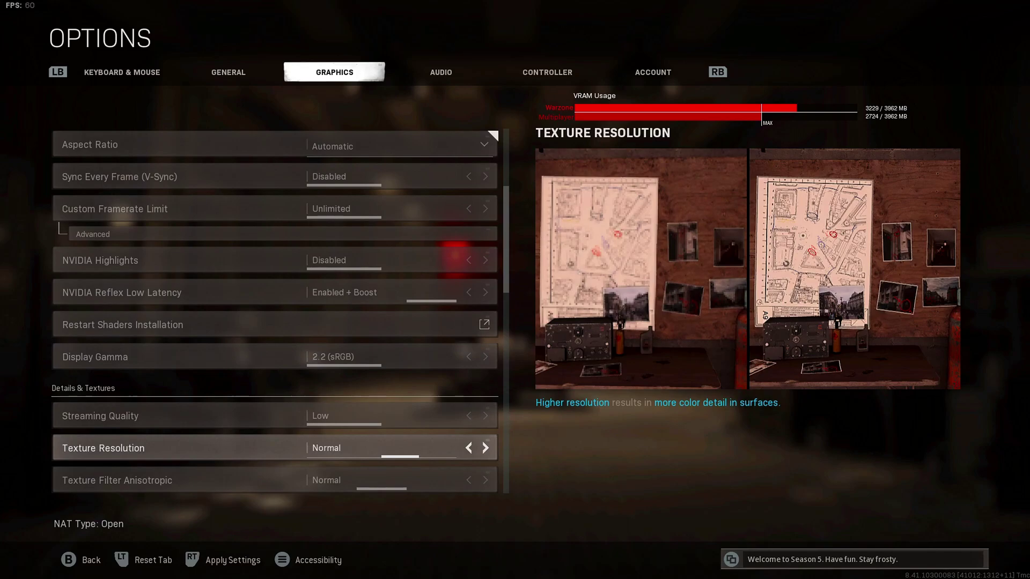
{"action": "key", "text": "Down"}
{"action": "key", "text": "Down"}
{"action": "key", "text": "Down"}
{"action": "key", "text": "Down"}
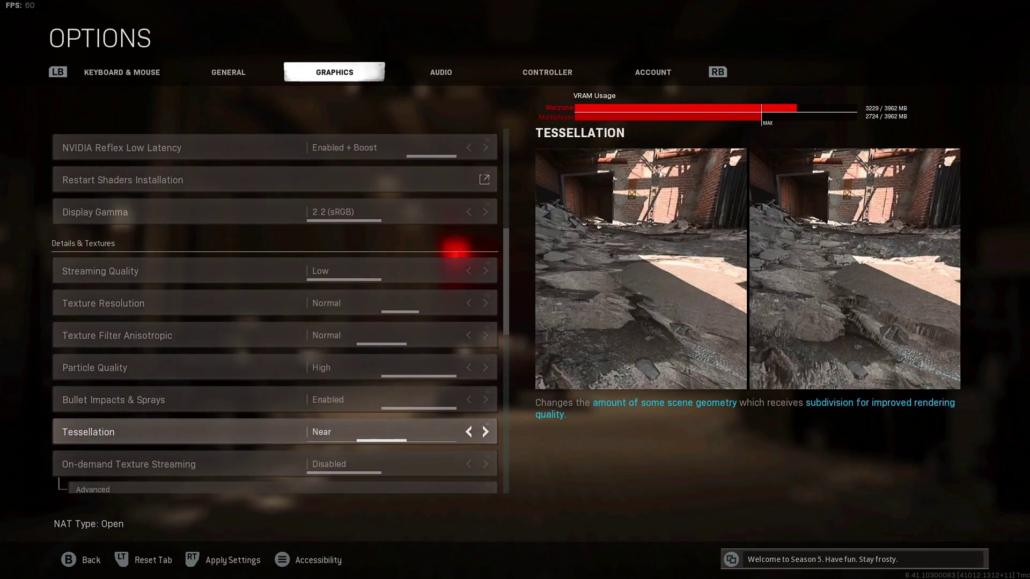
{"action": "key", "text": "Down"}
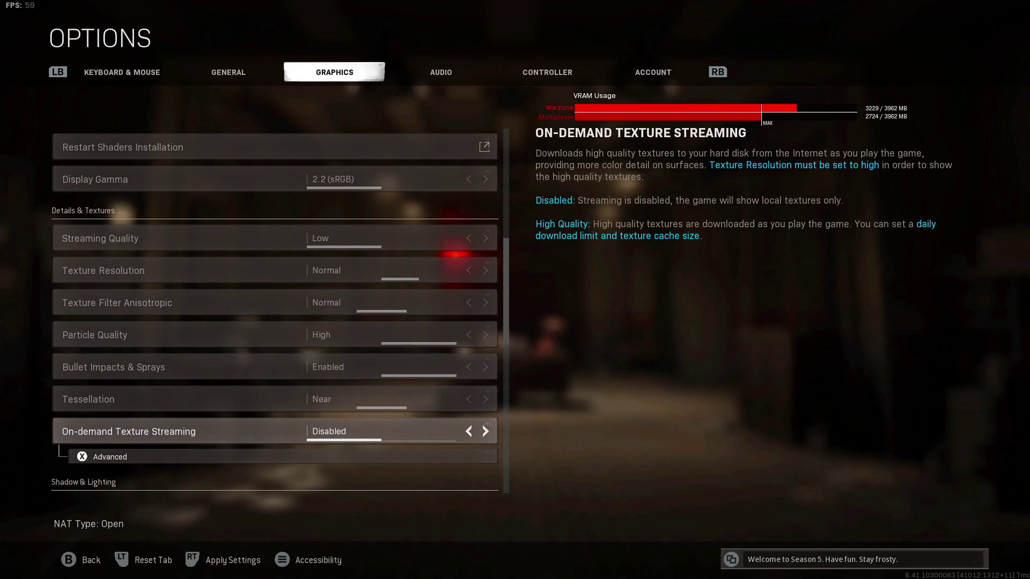
{"action": "key", "text": "Down"}
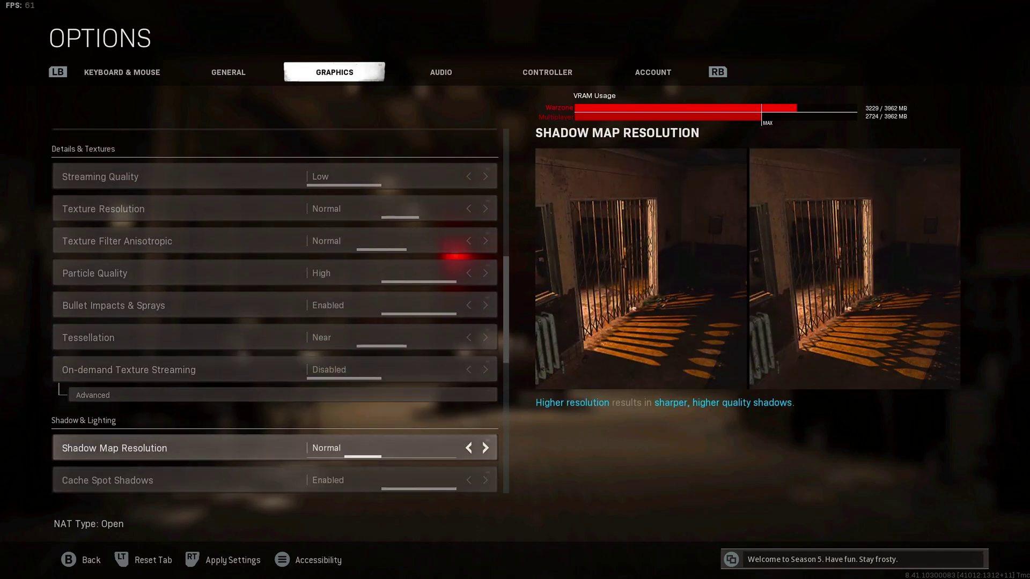
{"action": "key", "text": "Down"}
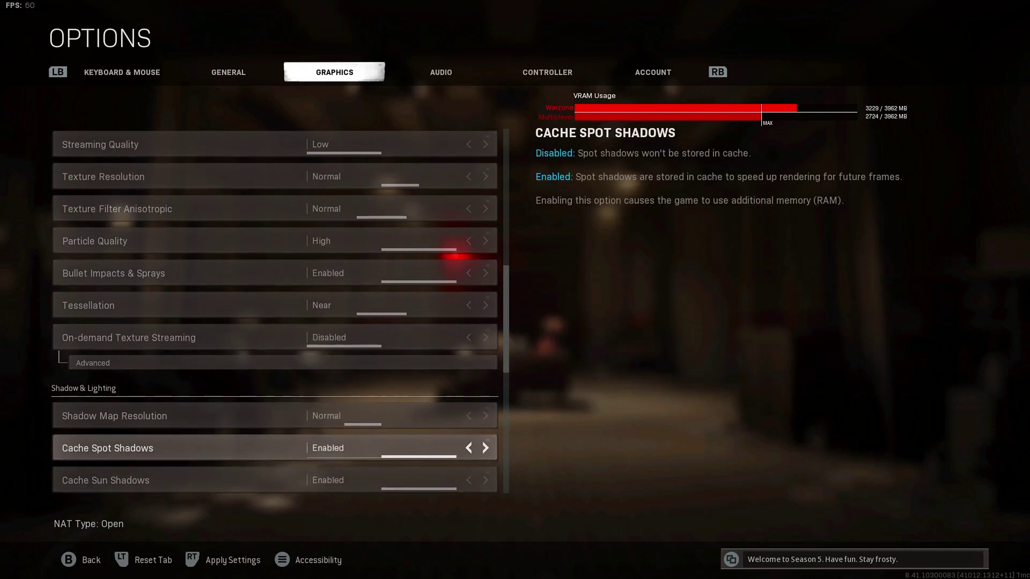
{"action": "key", "text": "Down"}
{"action": "key", "text": "Down"}
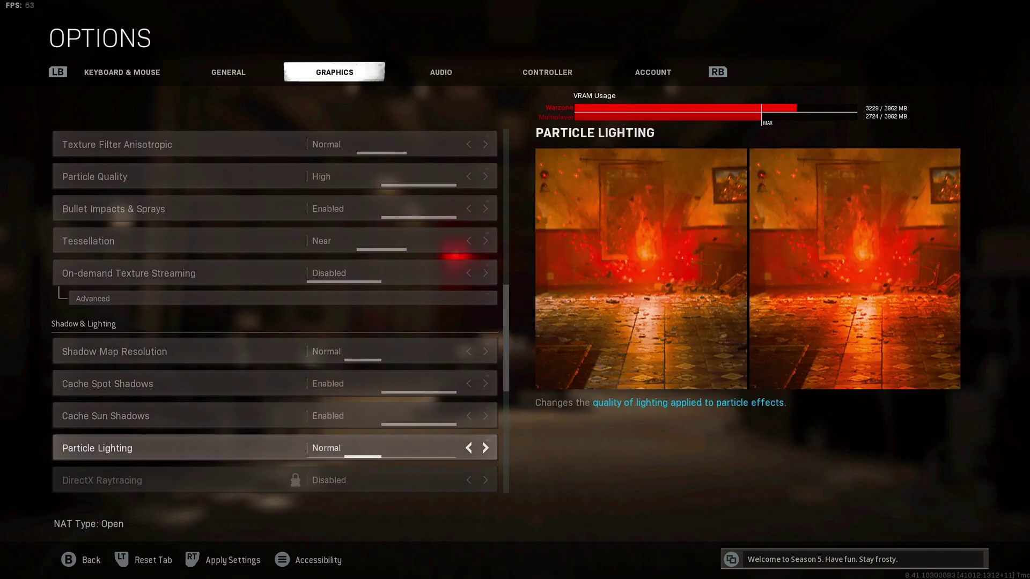
{"action": "key", "text": "Down"}
{"action": "key", "text": "Down"}
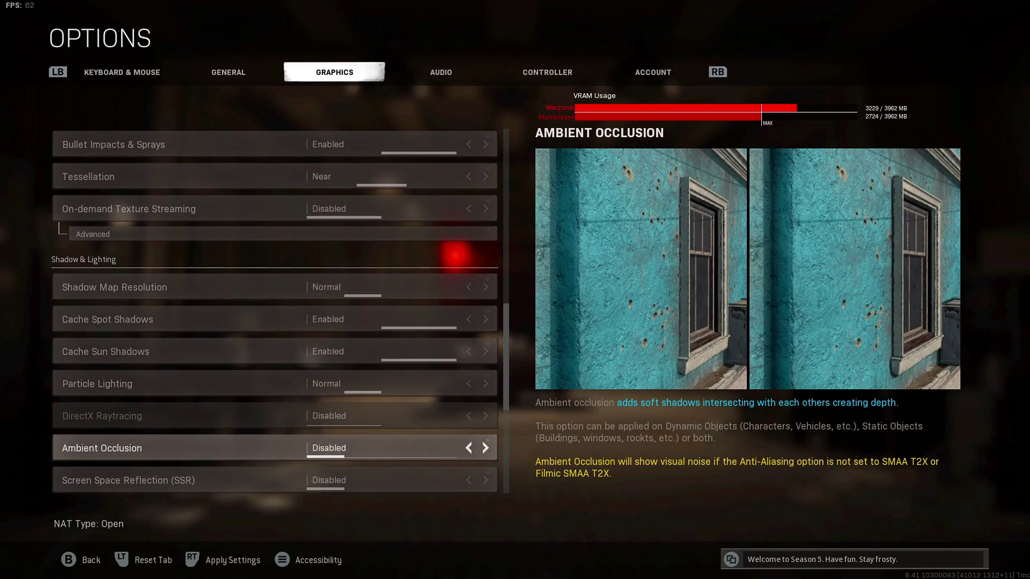
{"action": "key", "text": "Down"}
{"action": "key", "text": "Down"}
{"action": "key", "text": "Down"}
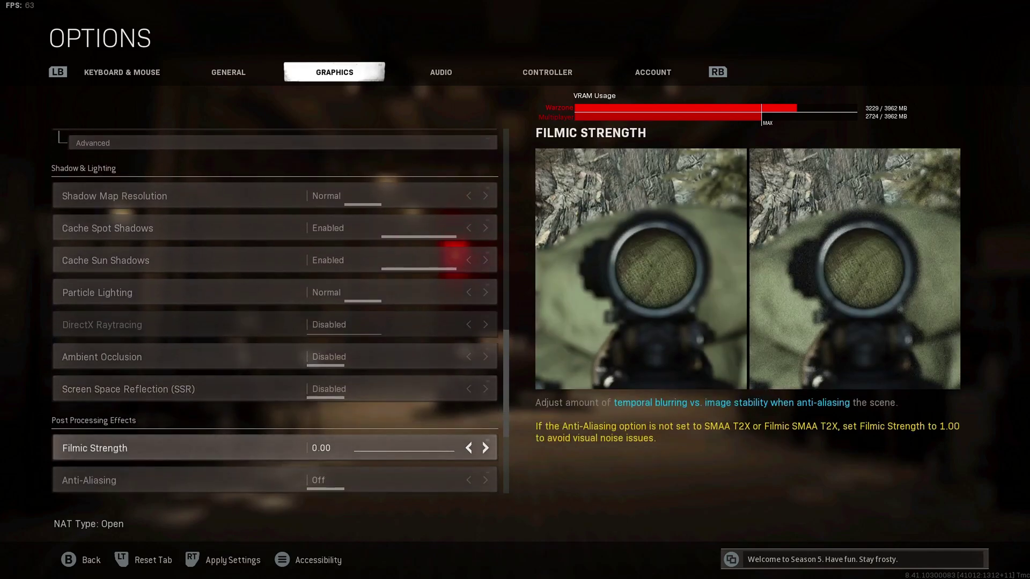
{"action": "key", "text": "Down"}
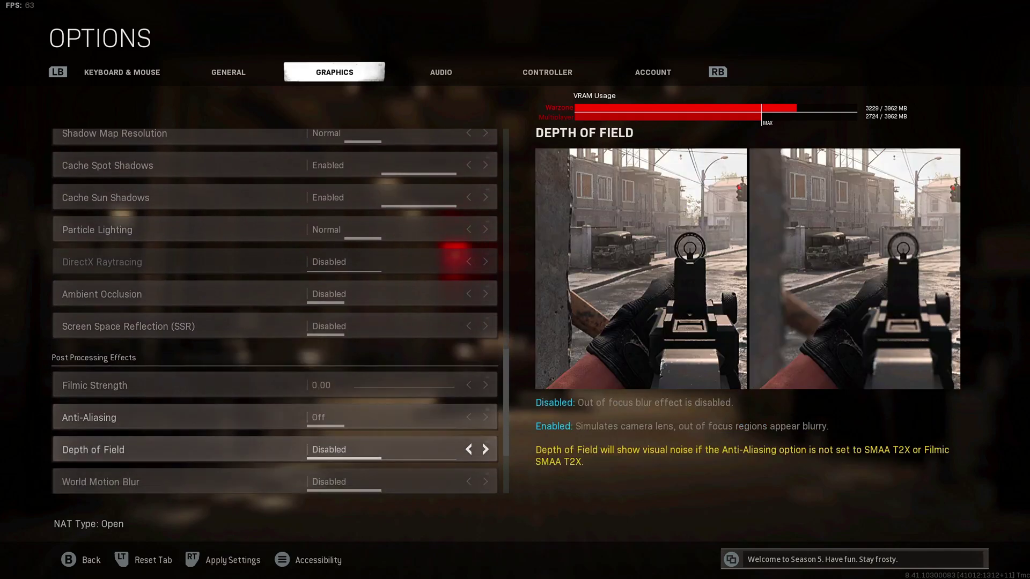
{"action": "key", "text": "Down"}
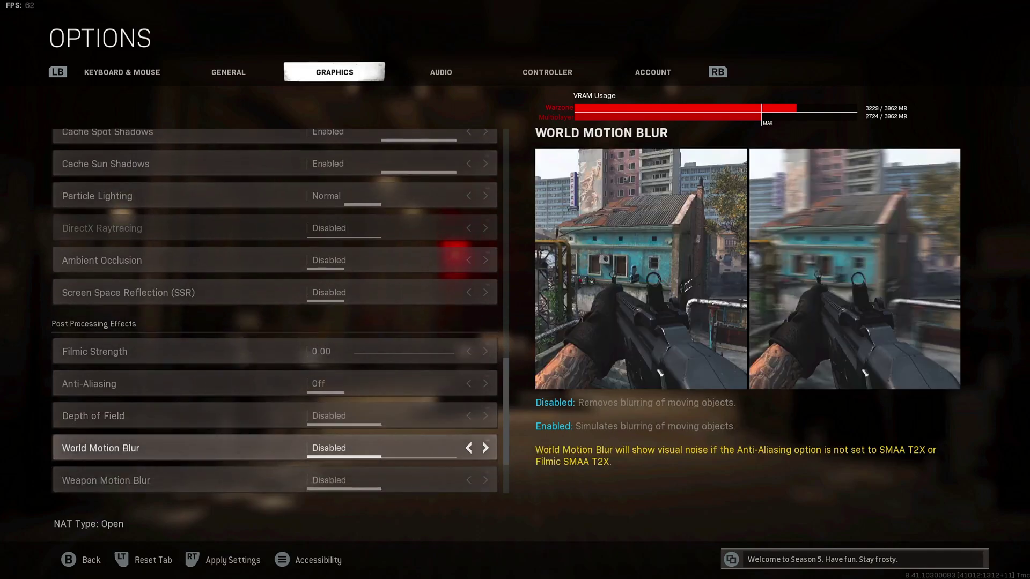
{"action": "key", "text": "Down"}
{"action": "key", "text": "Down"}
{"action": "key", "text": "Down"}
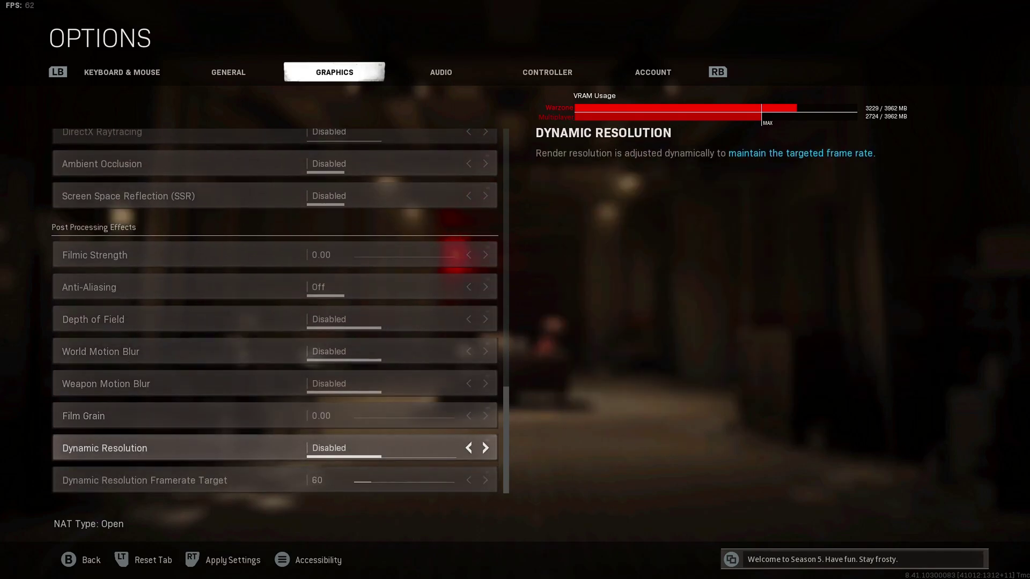
{"action": "key", "text": "Down"}
{"action": "key", "text": "Down"}
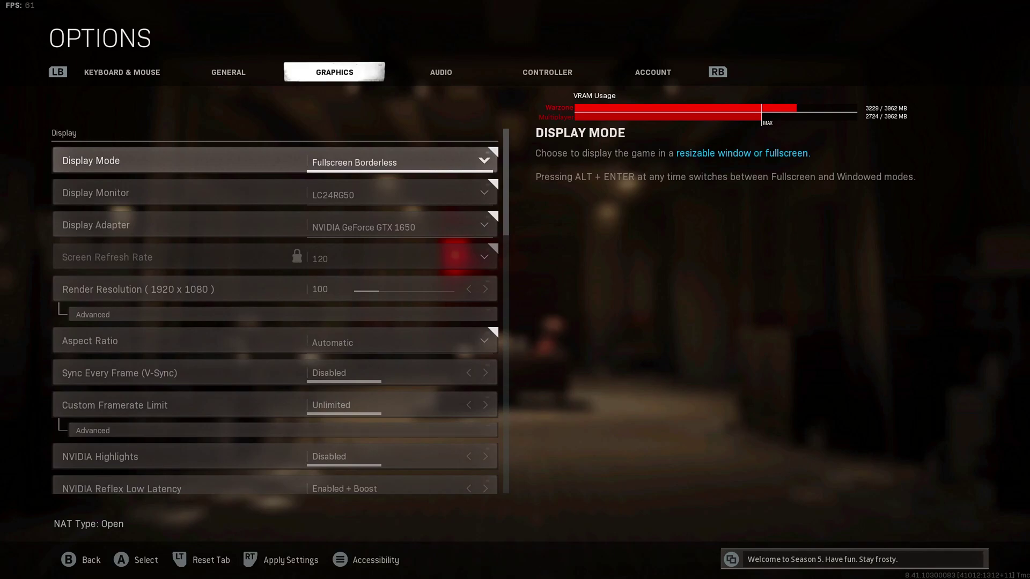